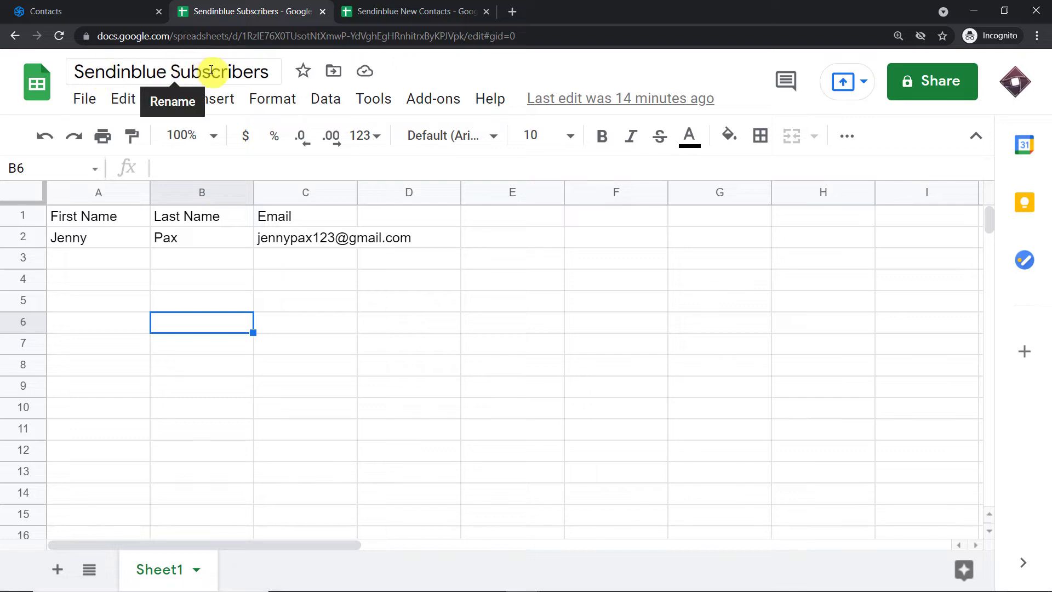
Compare the Sendinblue contacts list against the Sendinblue Subscribers sheet
left_click(119, 10)
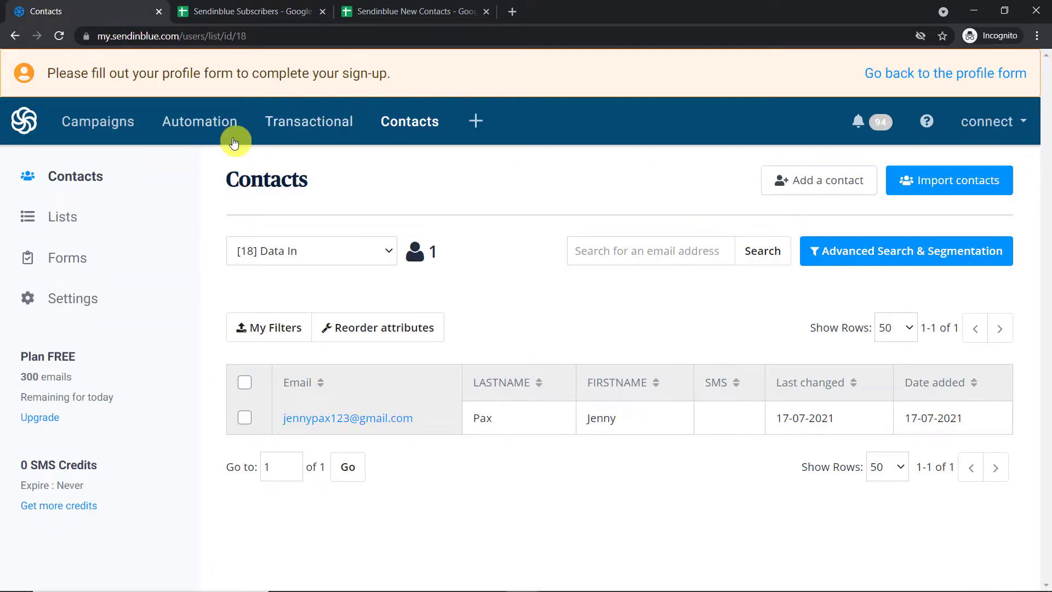
left_click(225, 11)
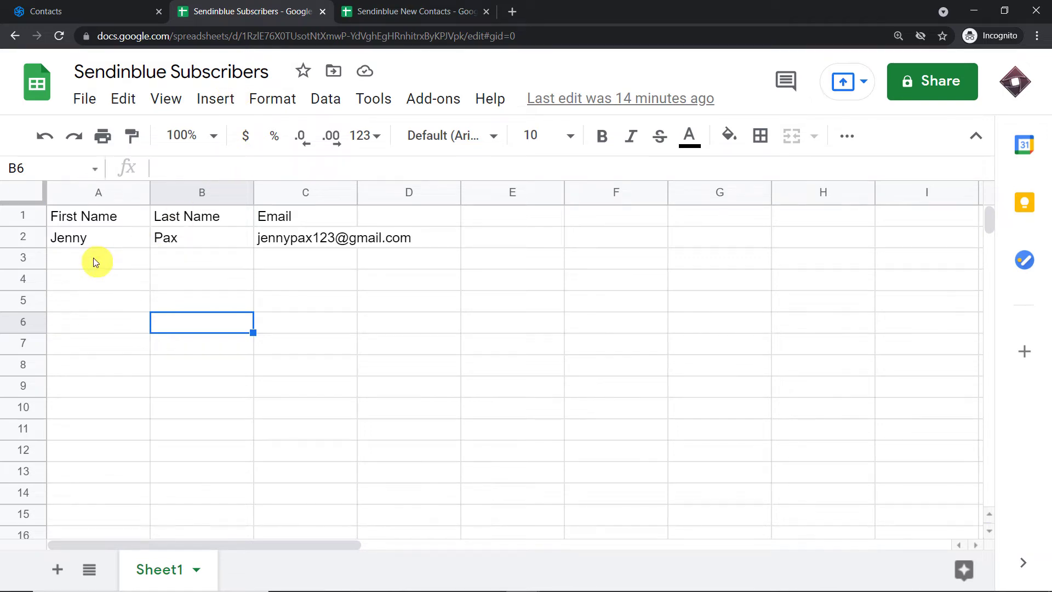
left_click(51, 6)
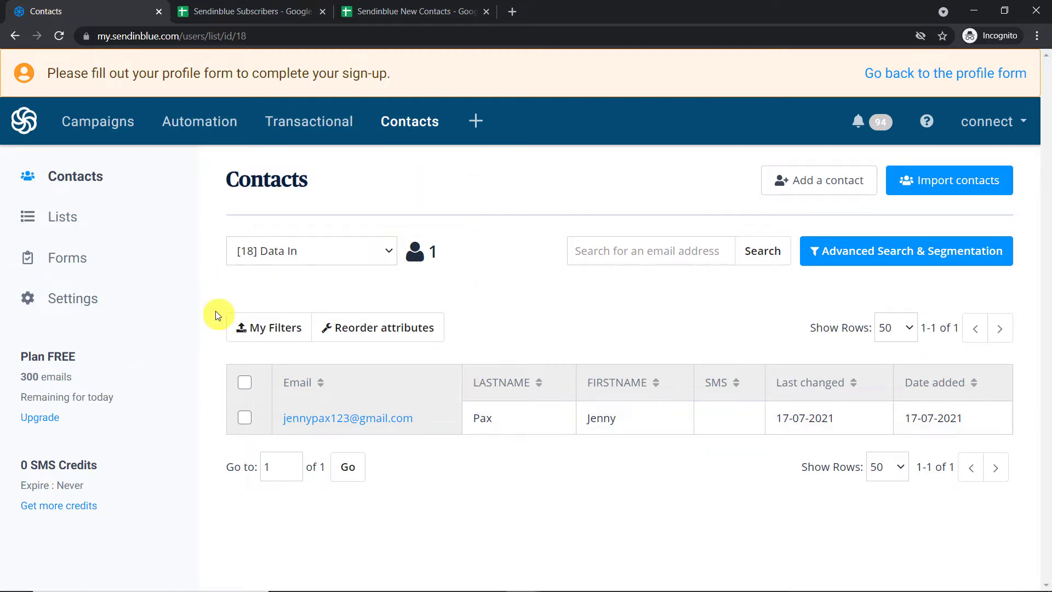
left_click(218, 11)
Enter a second contact's first name, last name and Gmail address into A3, B3 and C3
left_click(75, 259)
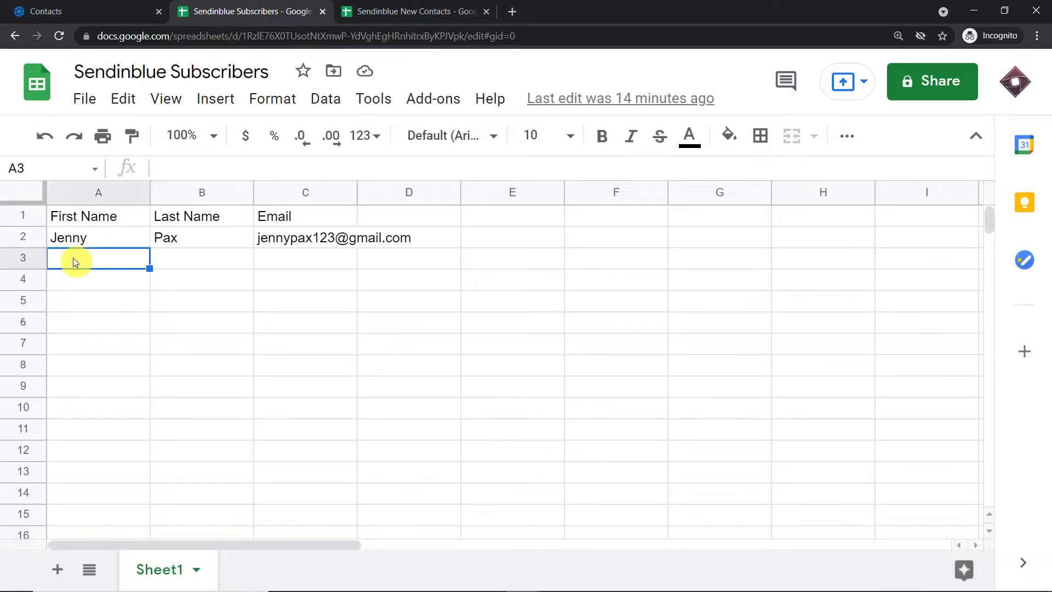
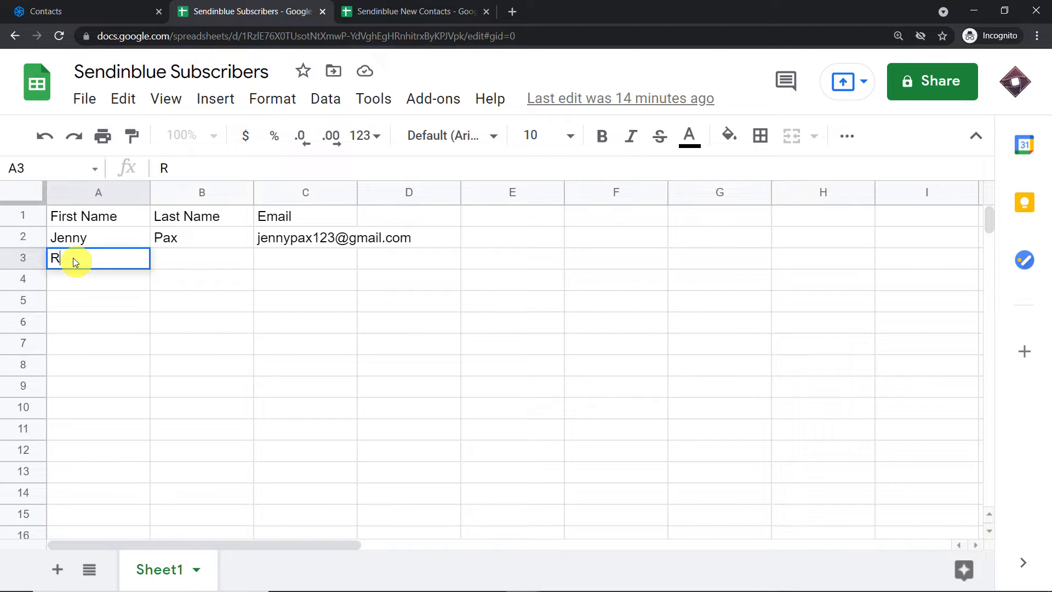
left_click(178, 259)
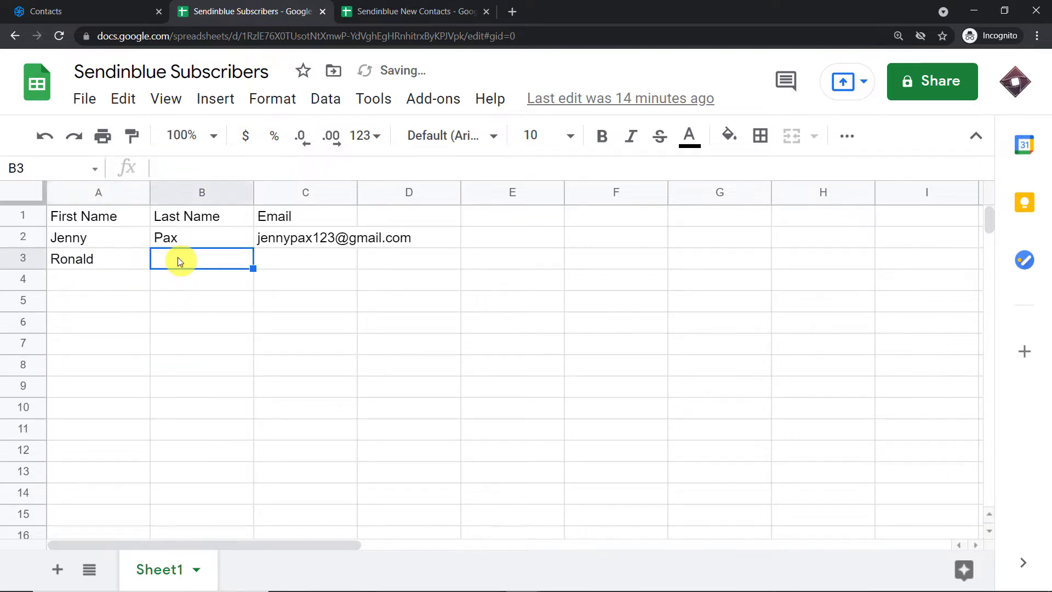
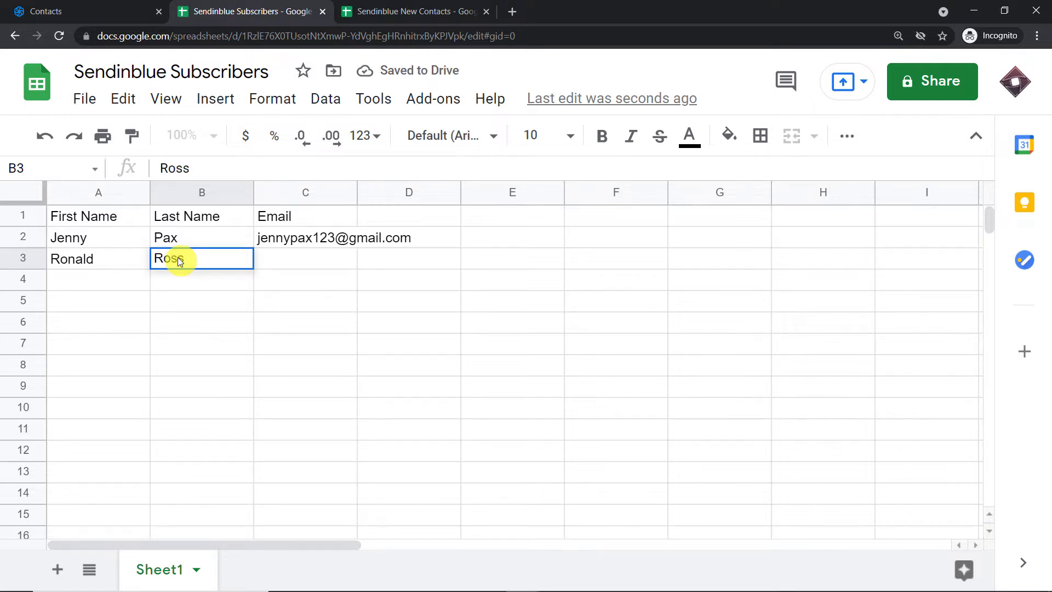
left_click(277, 260)
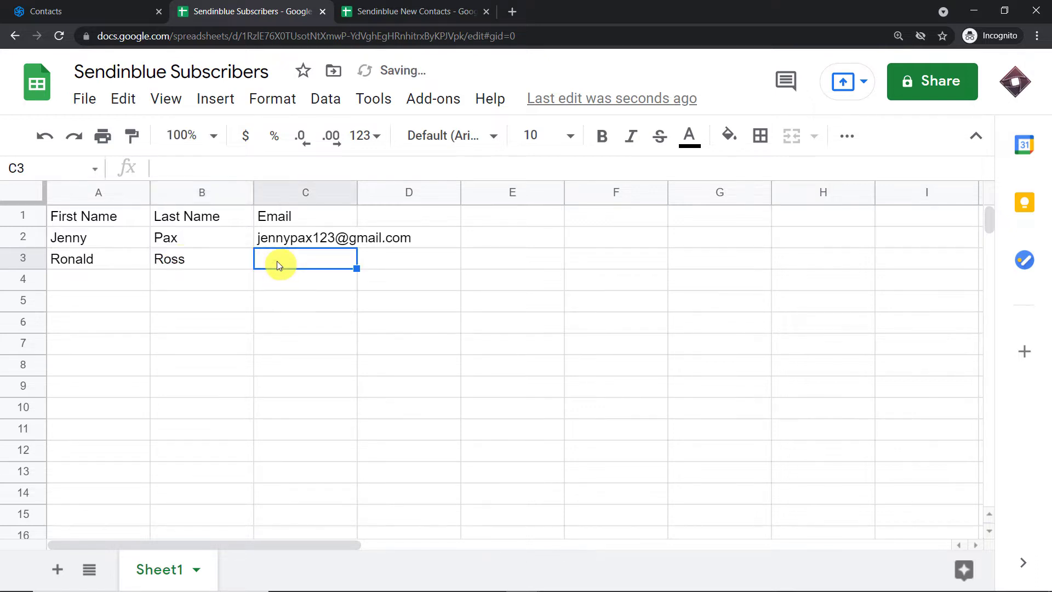
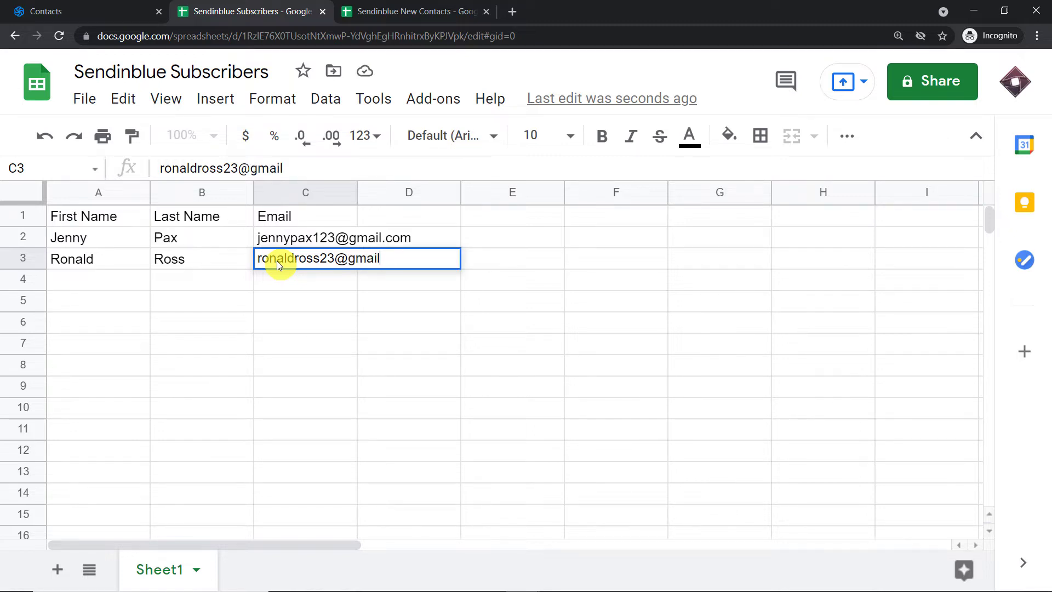
left_click(218, 301)
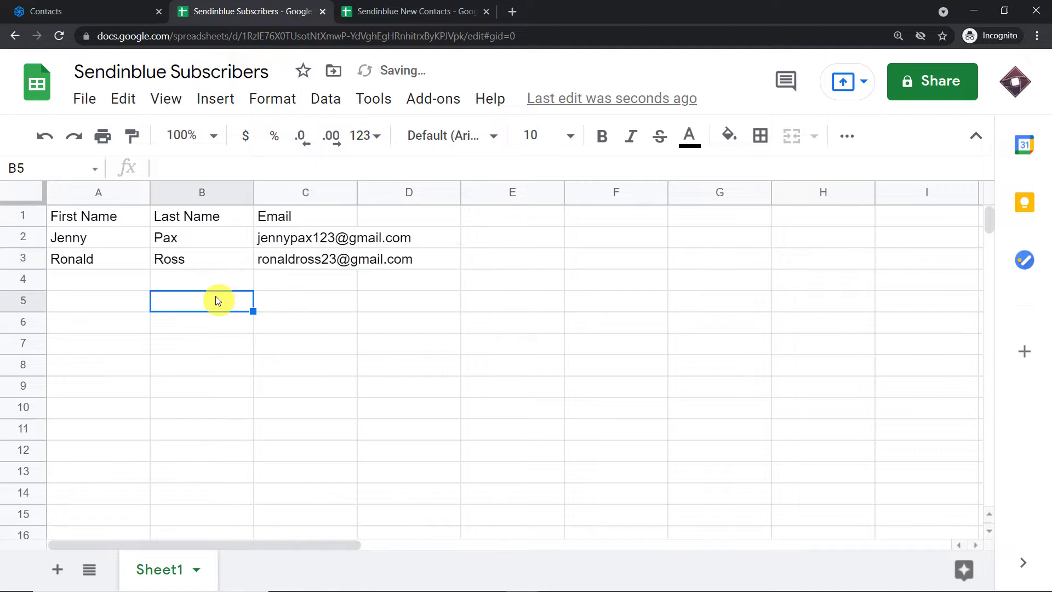
Reload the Sendinblue Contacts page so the Data In list shows 2 contacts
left_click(70, 7)
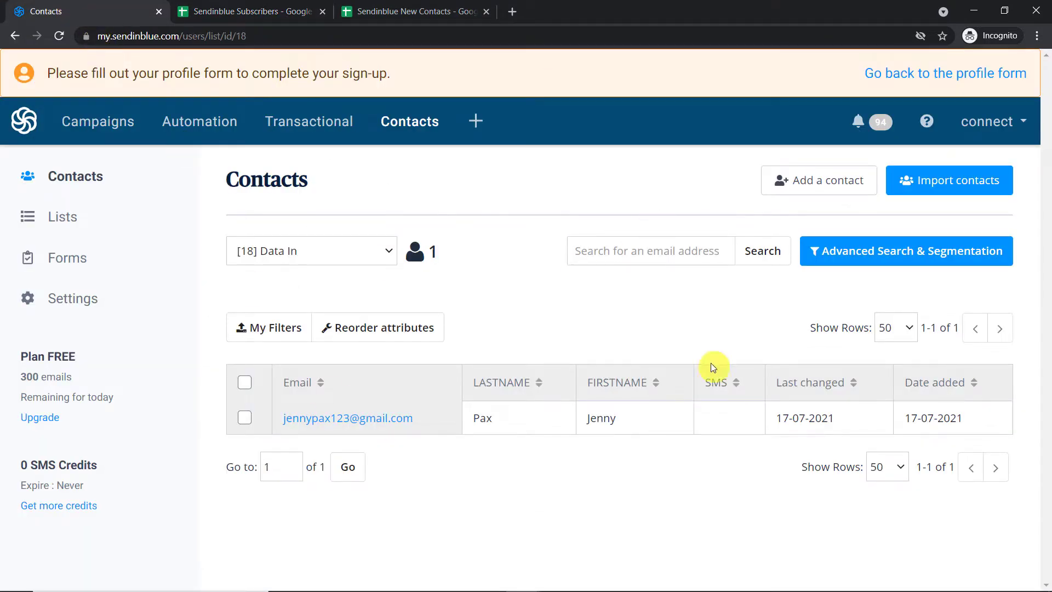
left_click(59, 37)
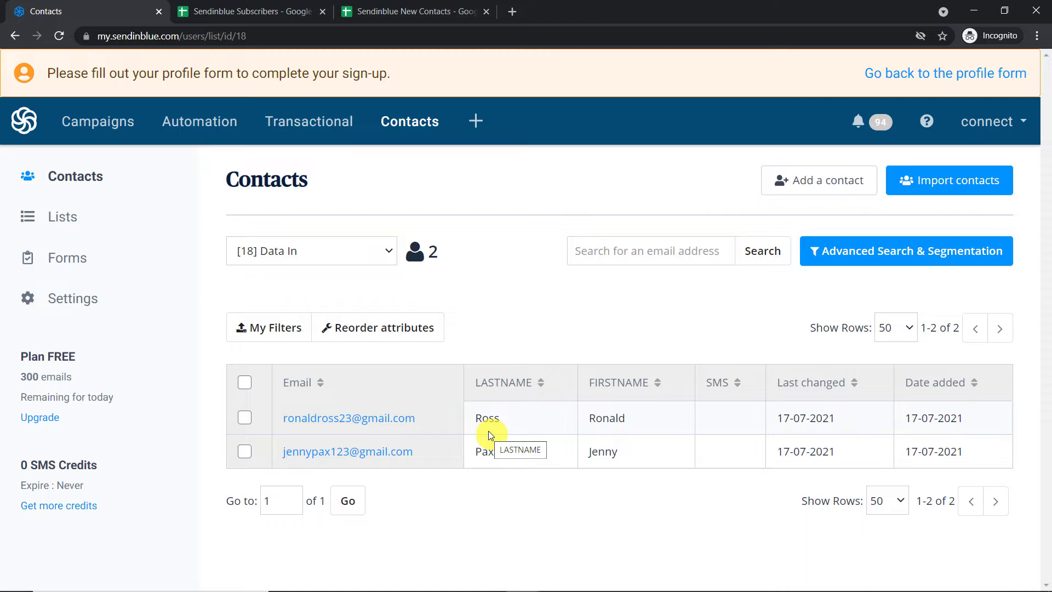
Go to pabbly.com in a new tab, sign in, and access the Connect app
left_click(512, 12)
type("p")
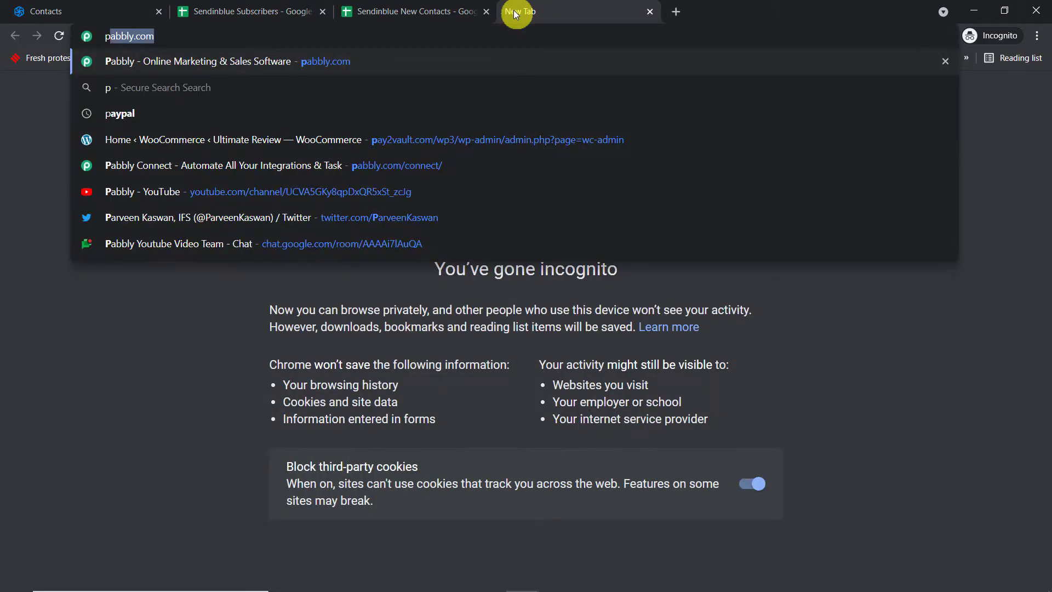
key("Return")
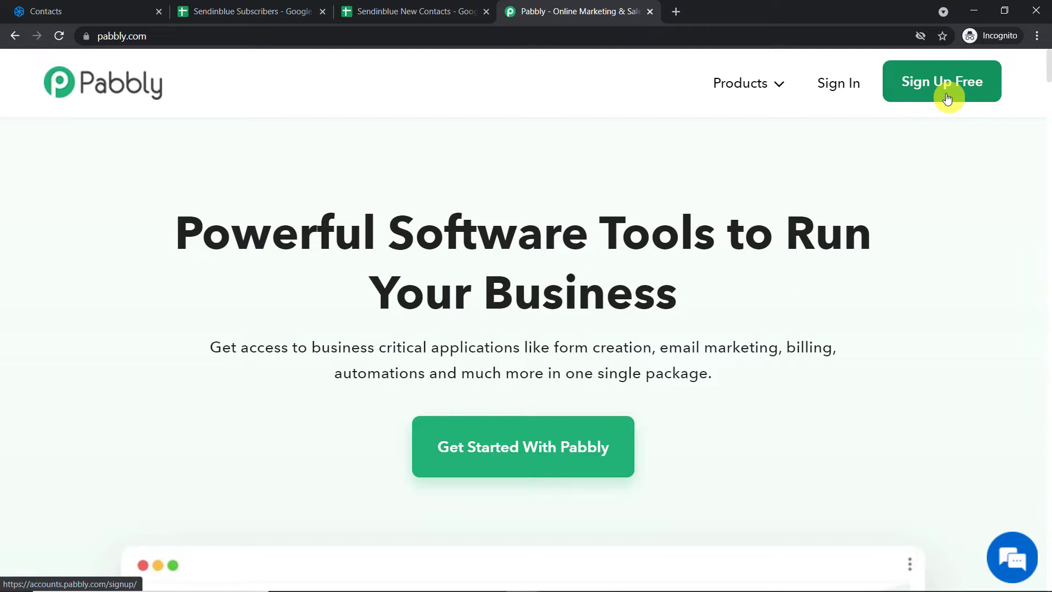
left_click(833, 91)
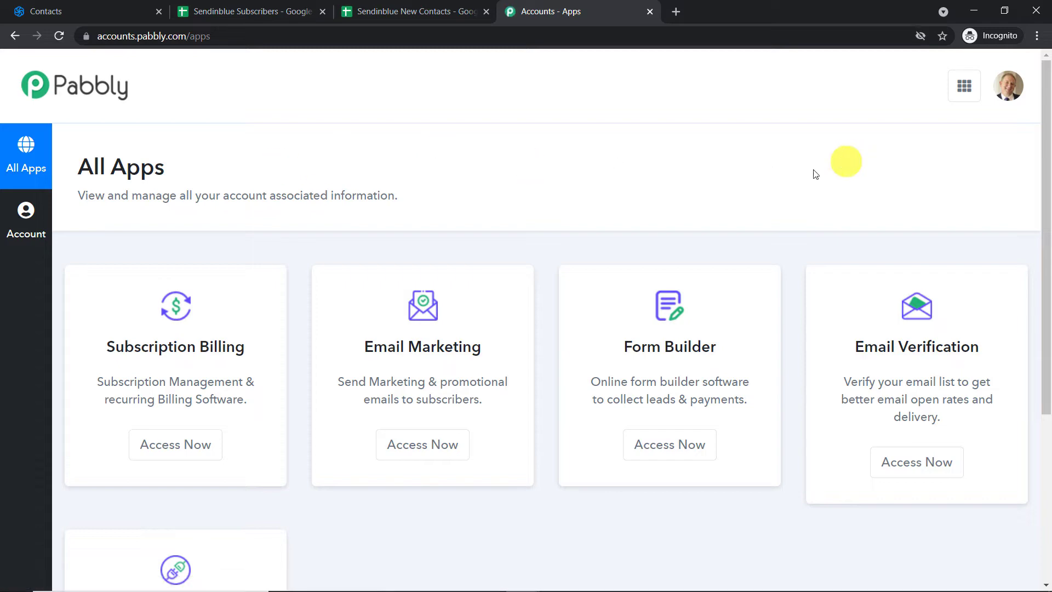
scroll(706, 206, "down", 5)
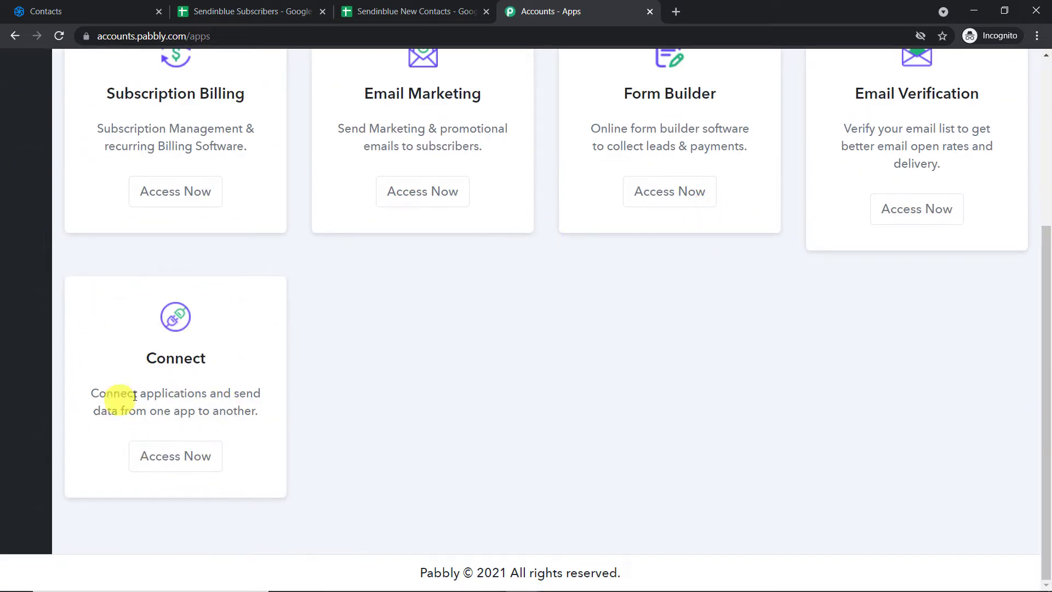
left_click(189, 452)
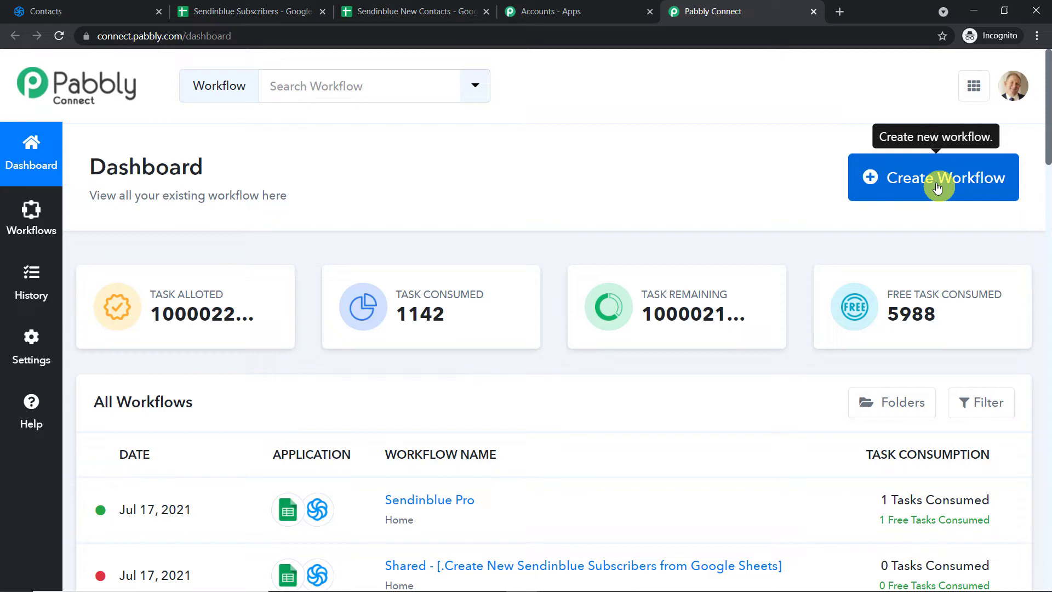
Create a workflow named 'Google Sheets to Sendinblue'
left_click(937, 188)
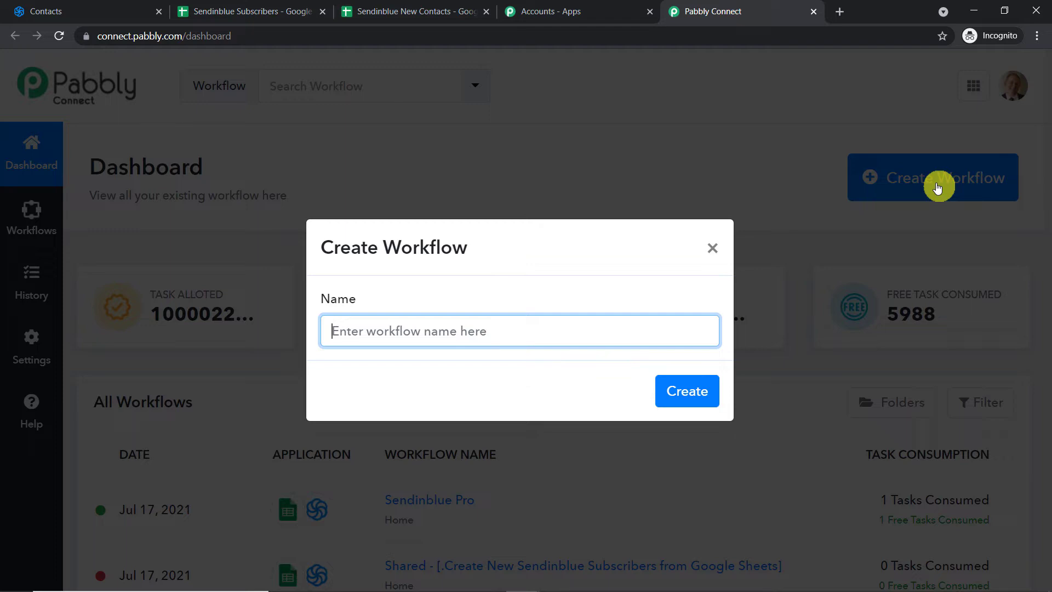
type("Goo")
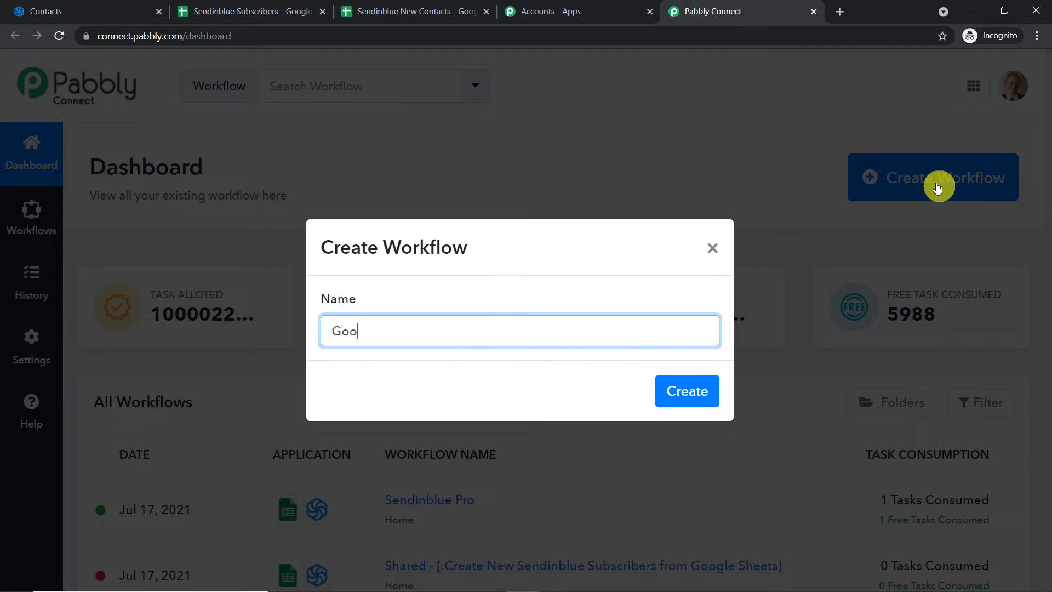
type("gle Sheets to Sendin")
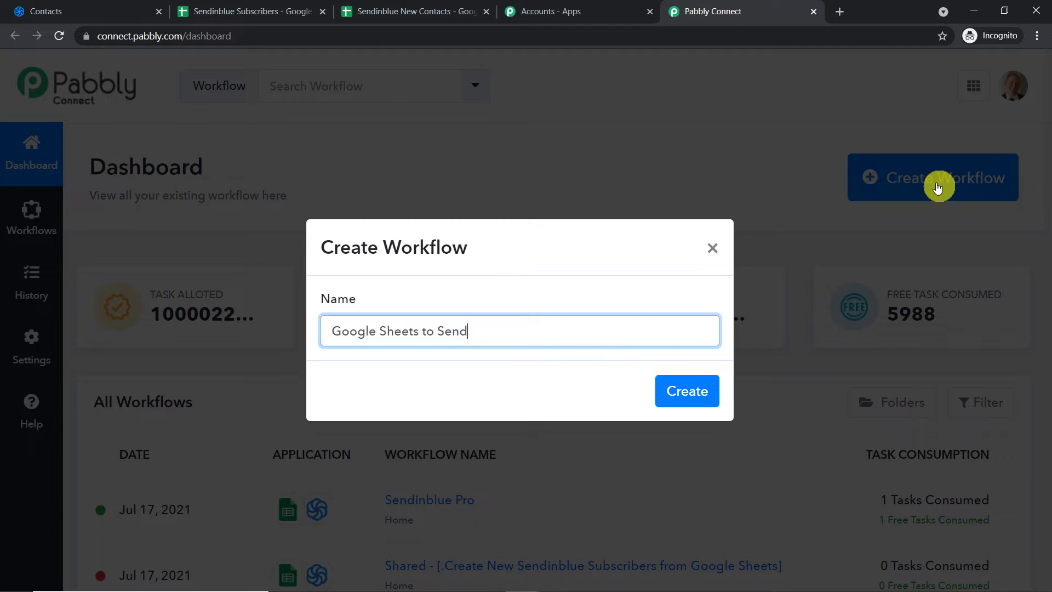
type("blue")
left_click(685, 390)
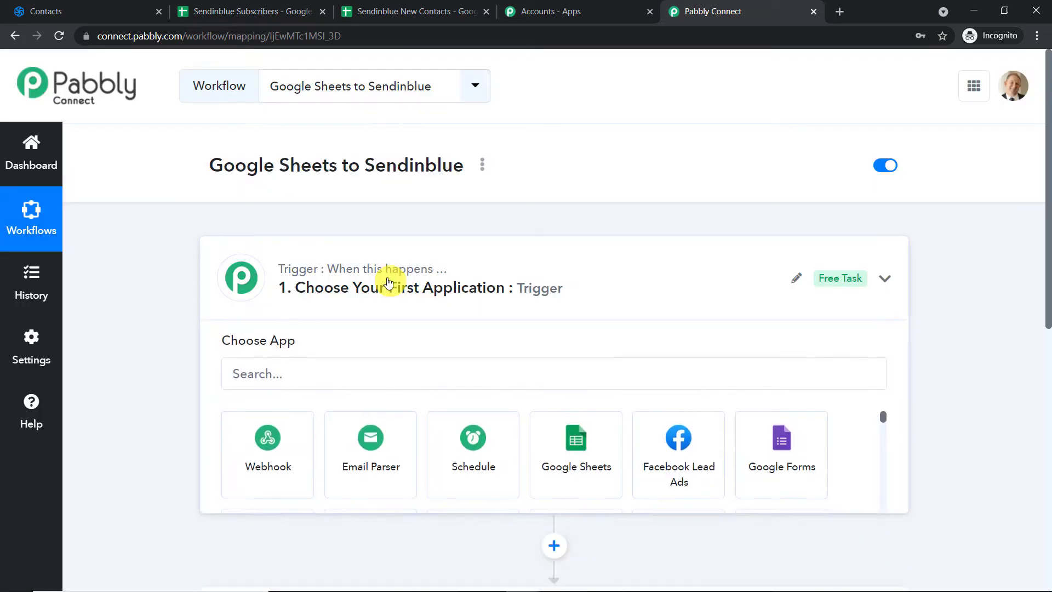
Set the trigger to Google Sheets with the New Spreadsheet Row event
left_click(386, 281)
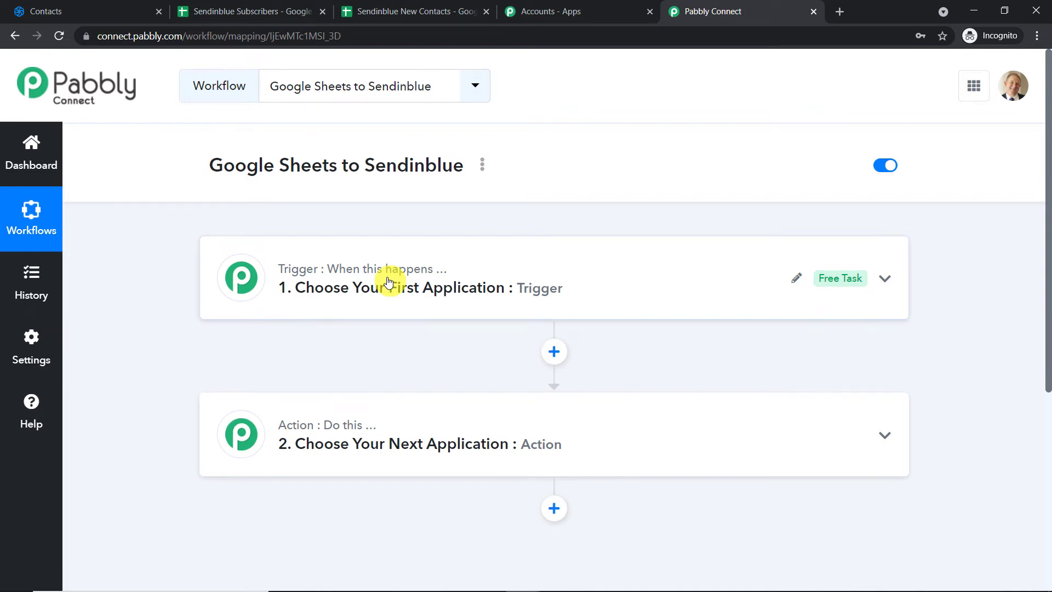
left_click(386, 281)
left_click(354, 380)
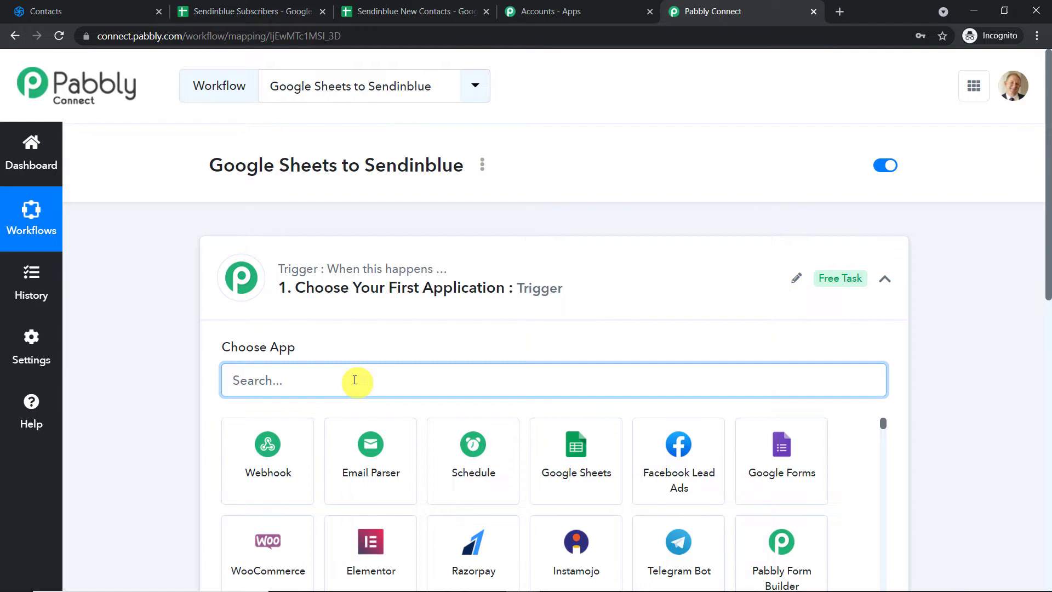
type("goog")
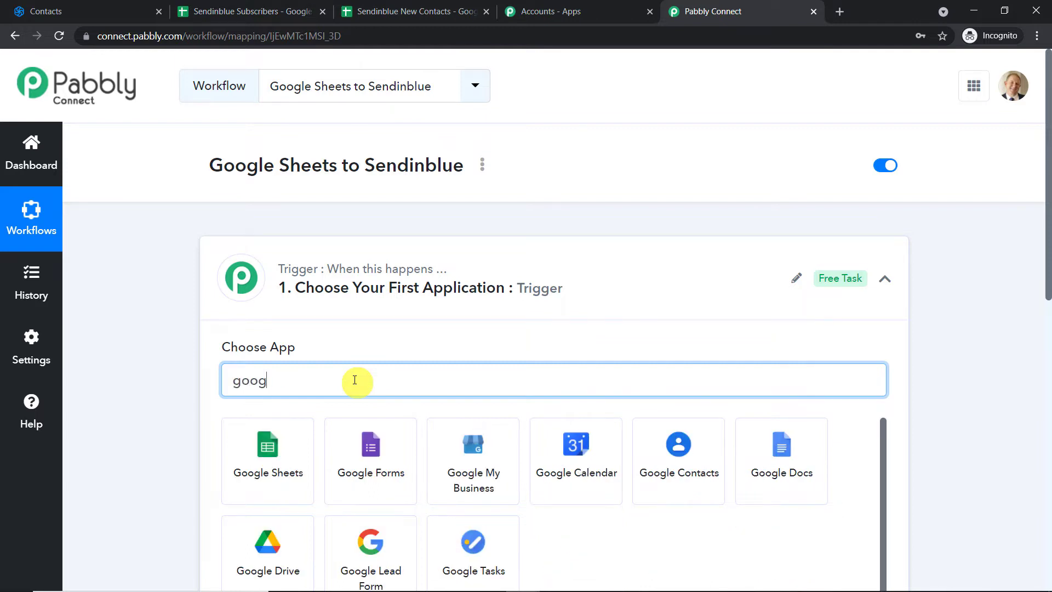
type("le s")
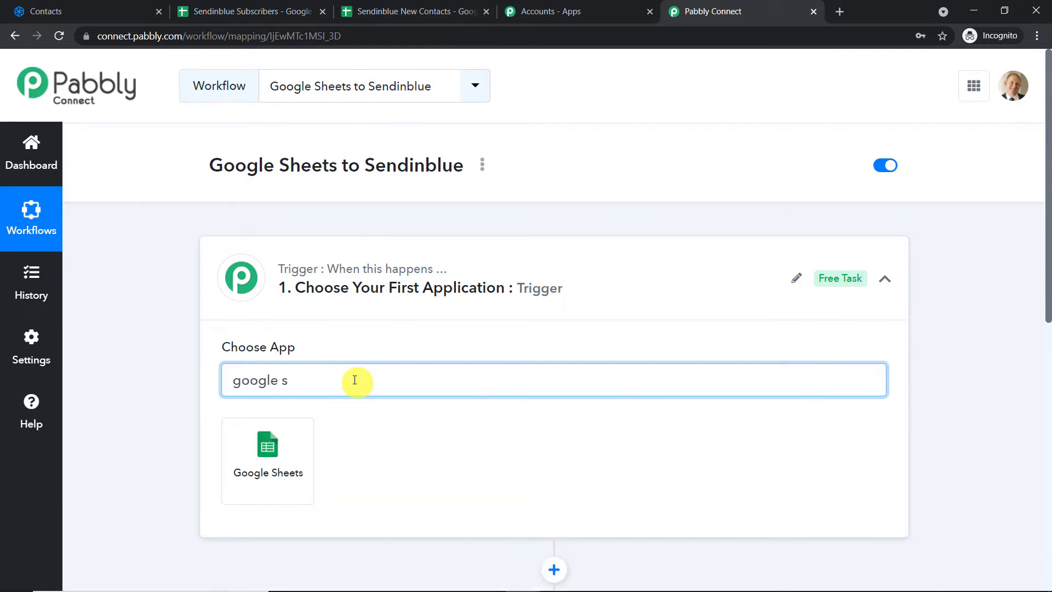
left_click(291, 459)
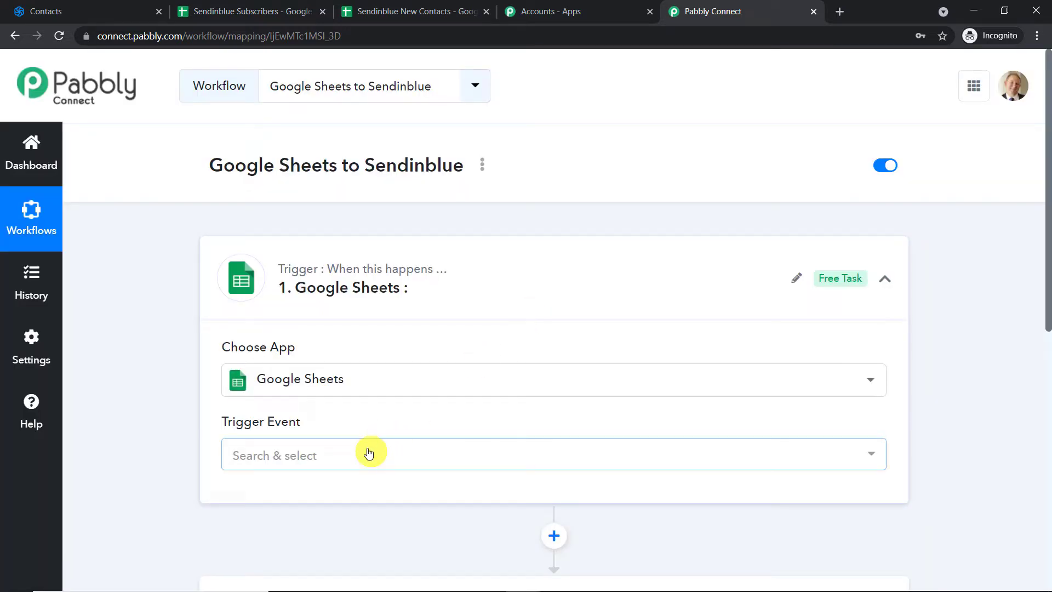
left_click(368, 452)
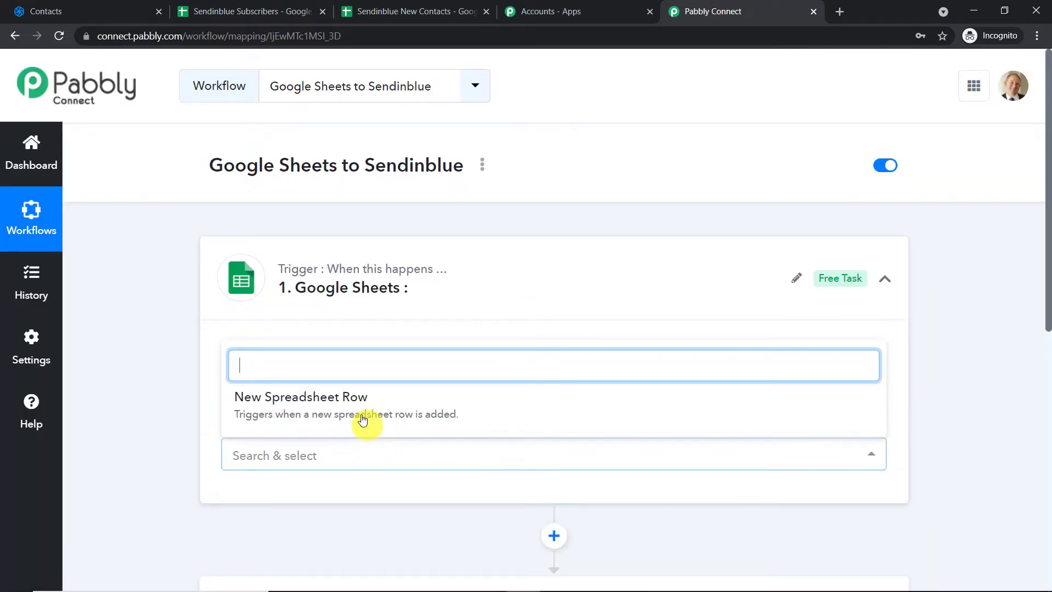
left_click(357, 404)
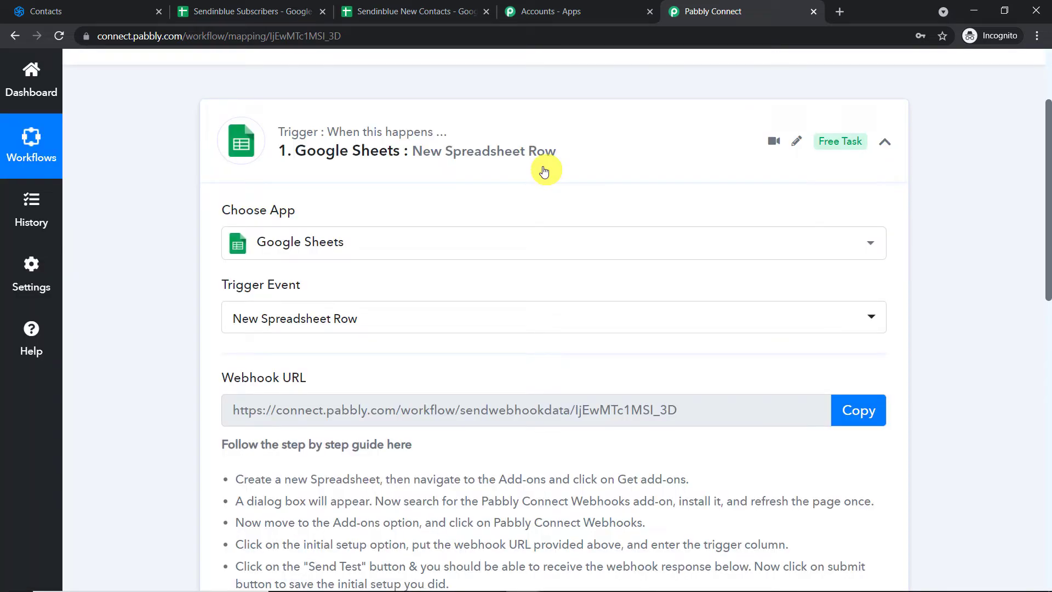
left_click(422, 11)
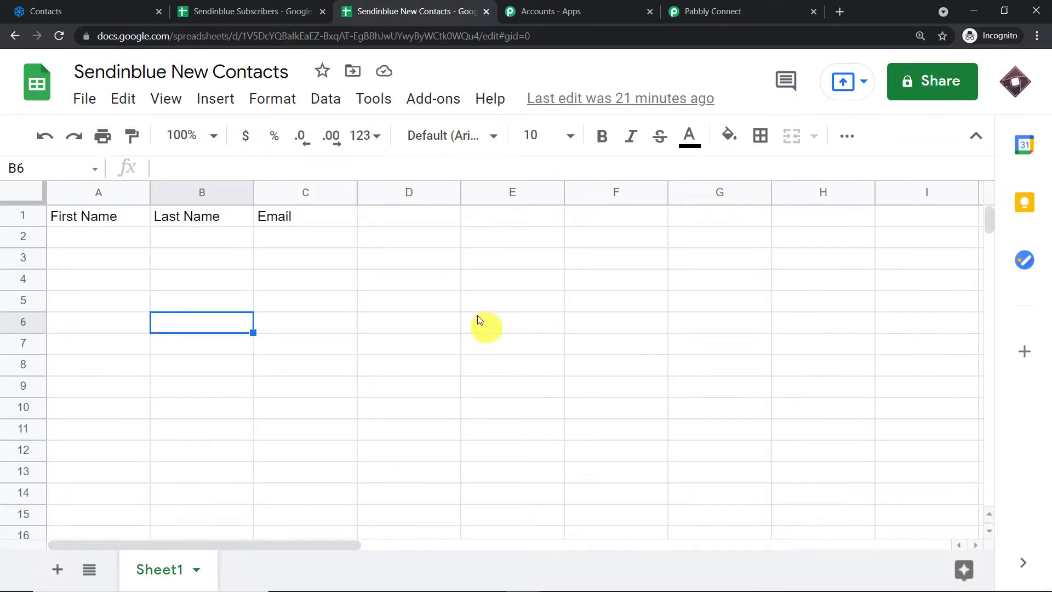
left_click(428, 104)
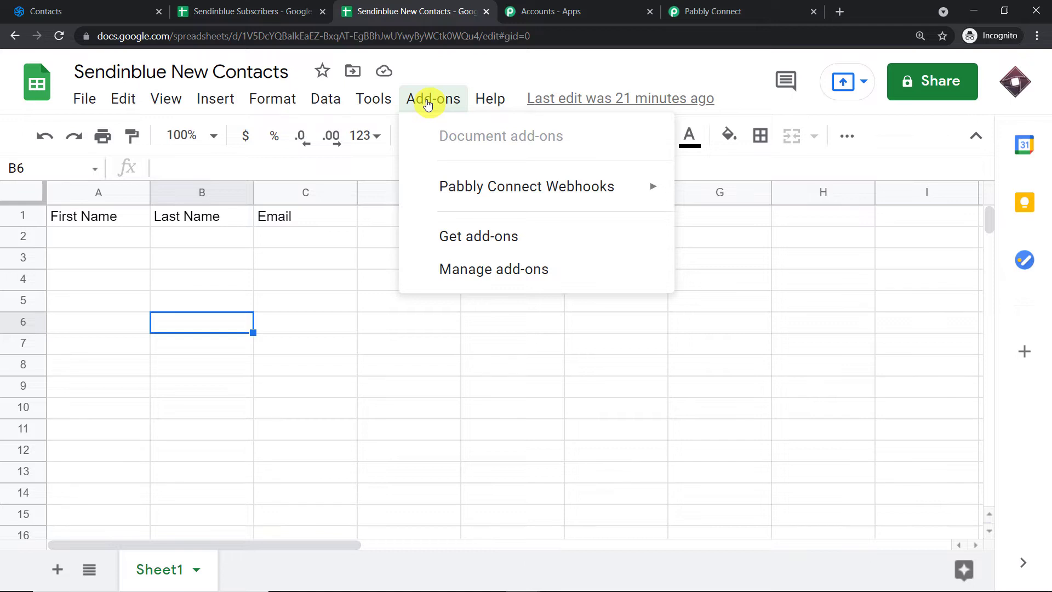
left_click(460, 238)
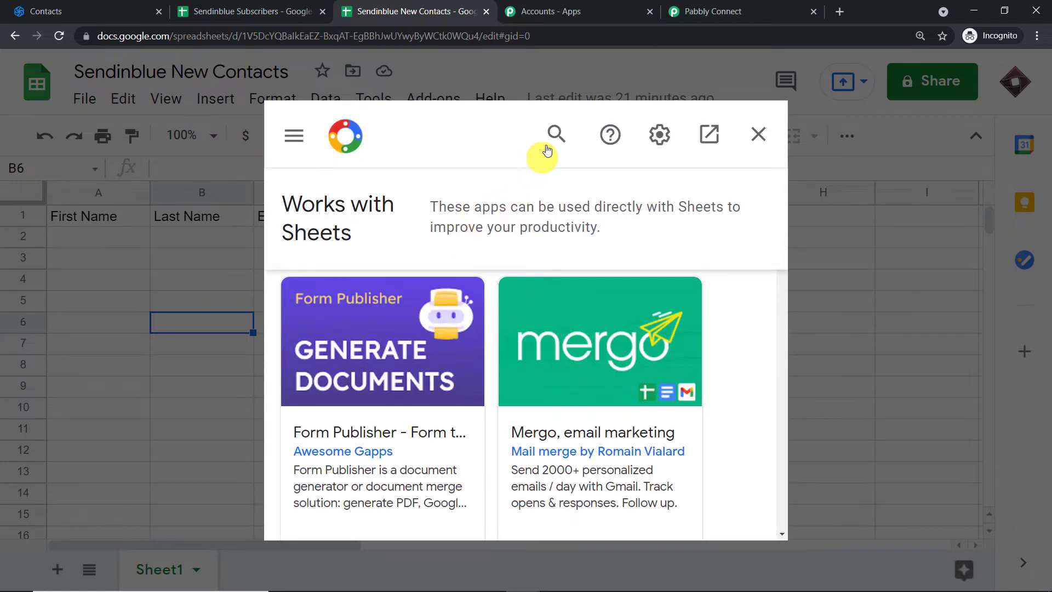
left_click(556, 134)
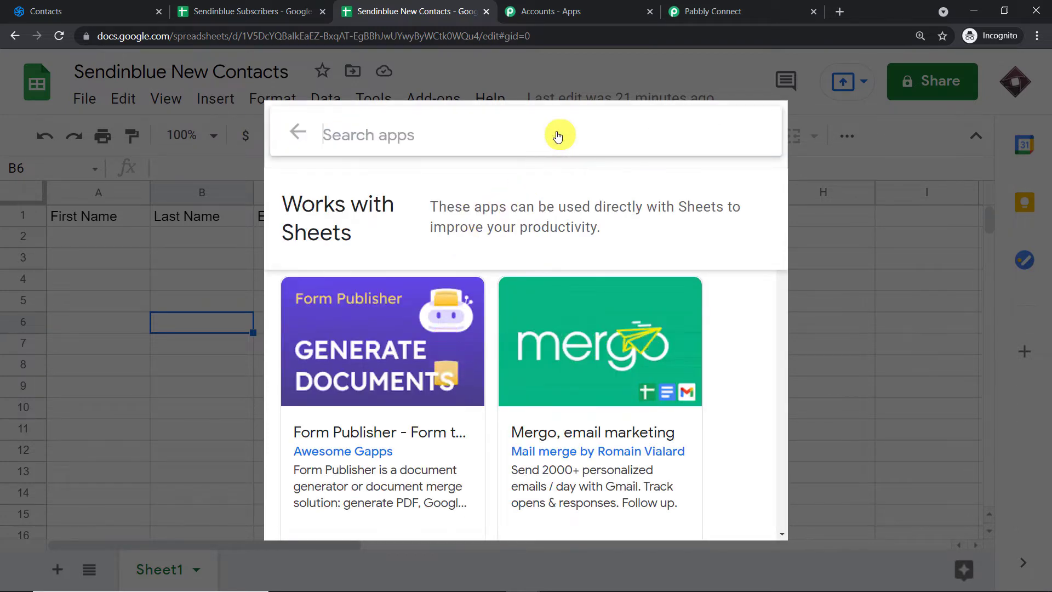
type("pa")
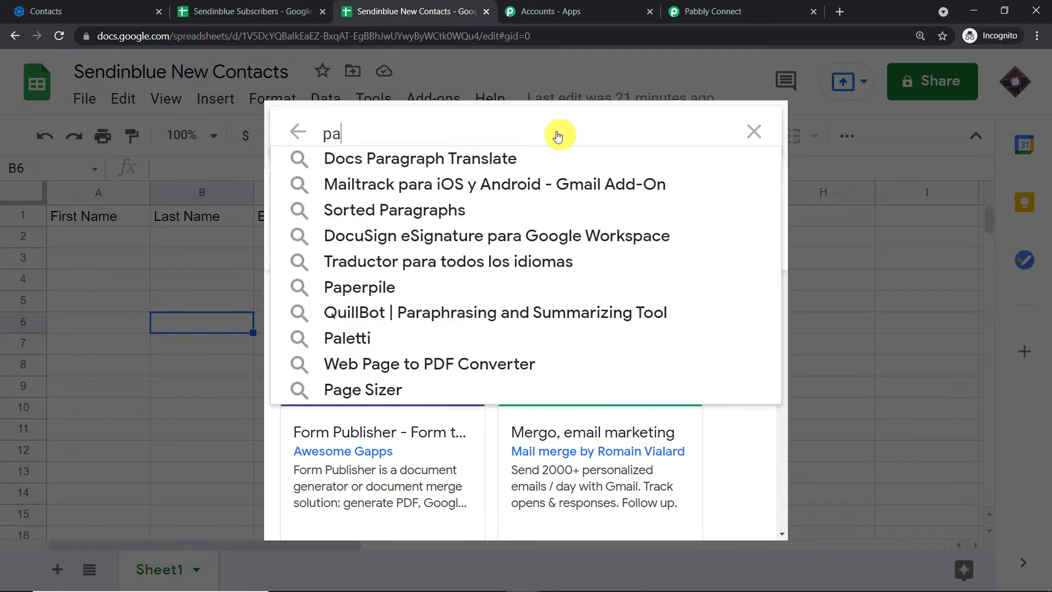
type("bb")
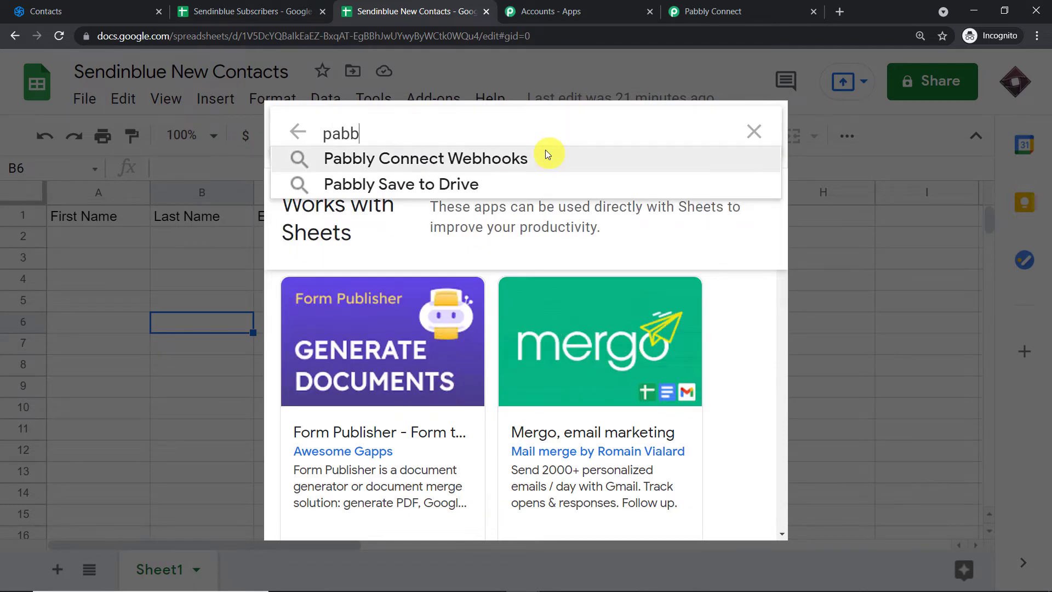
left_click(545, 153)
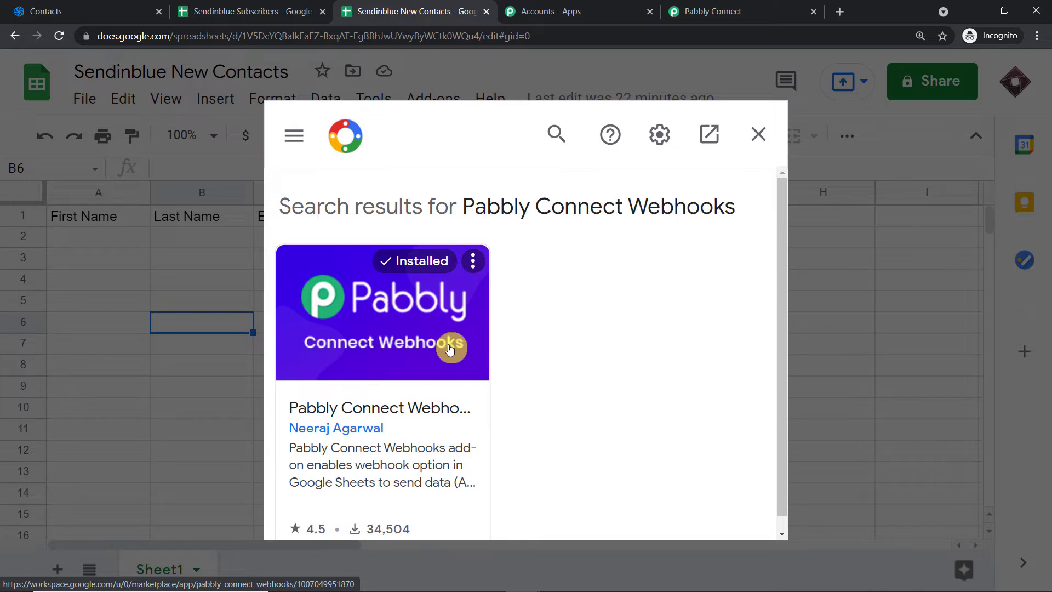
left_click(758, 133)
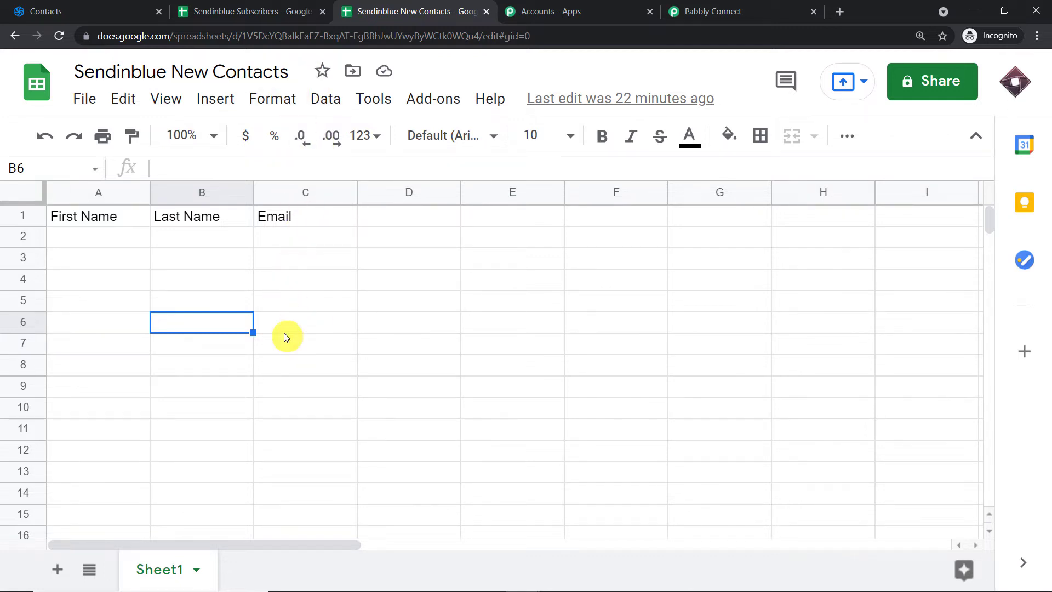
Run the Pabbly Connect Webhooks Initial Setup and enter C as the trigger column
left_click(417, 95)
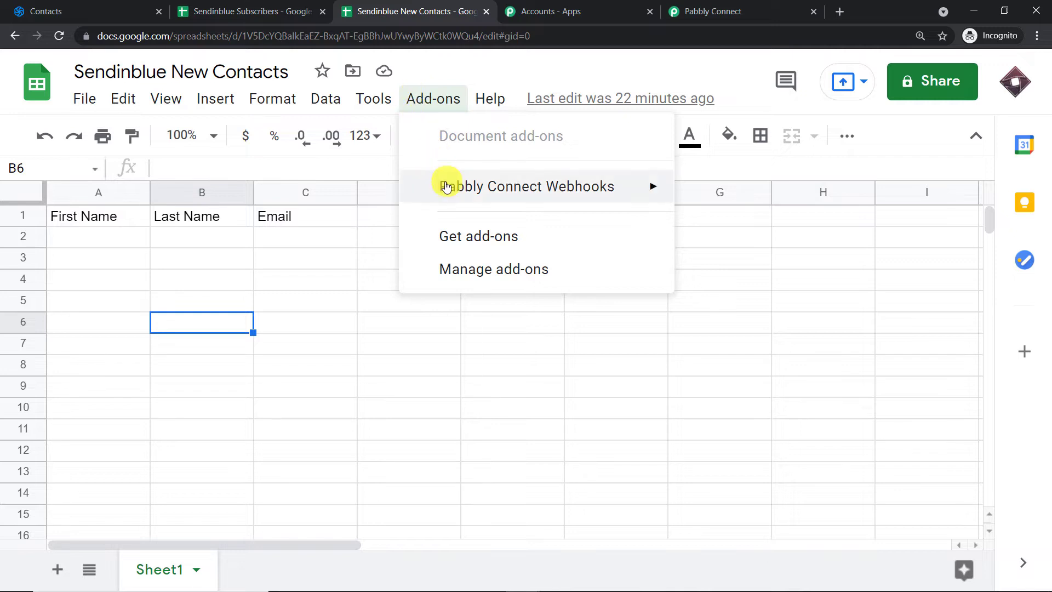
mouse_move(447, 186)
left_click(711, 195)
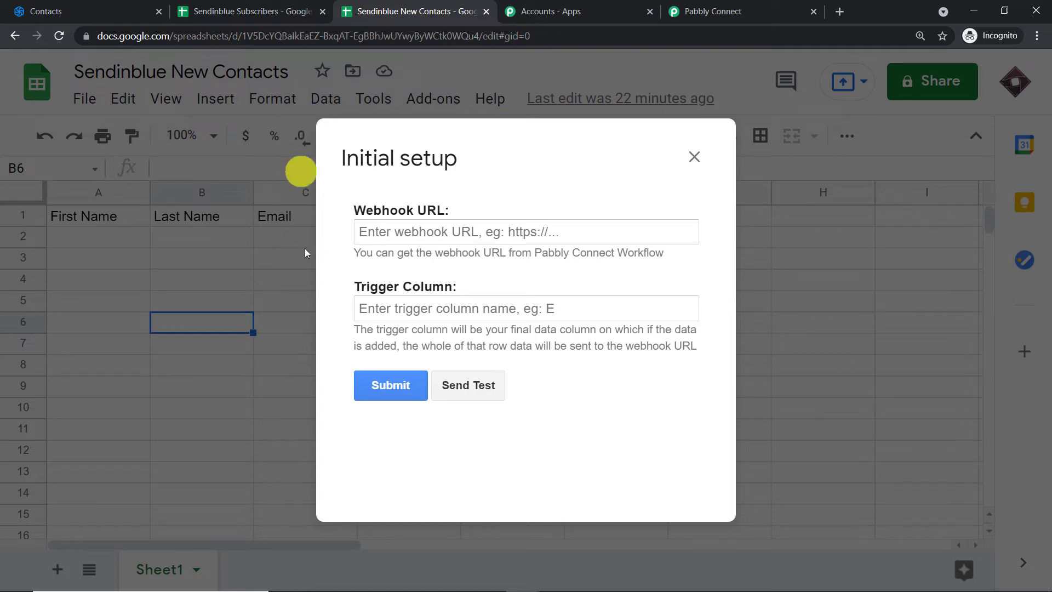
left_click(393, 310)
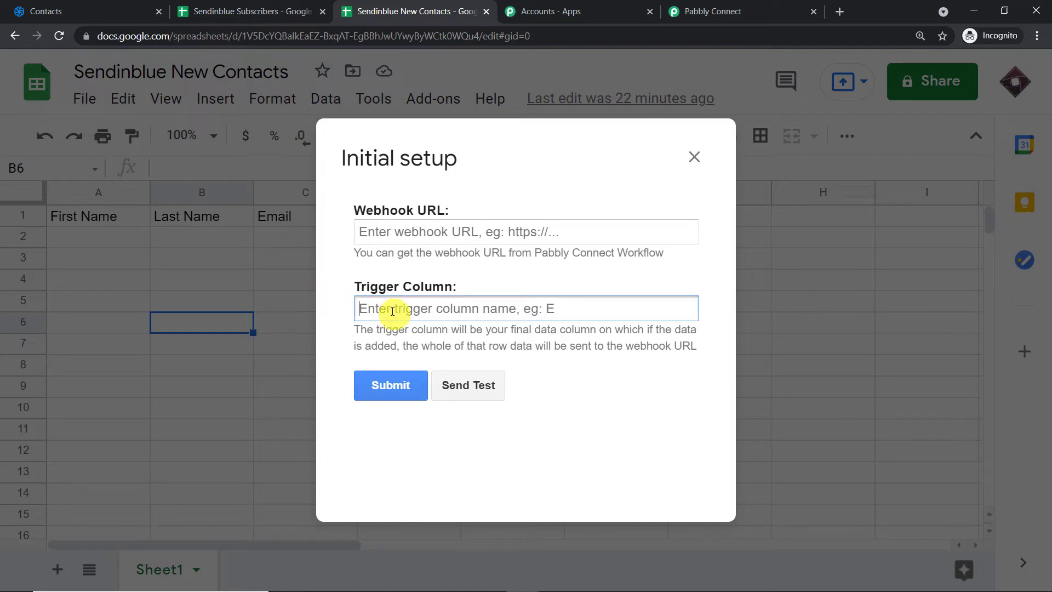
type("C")
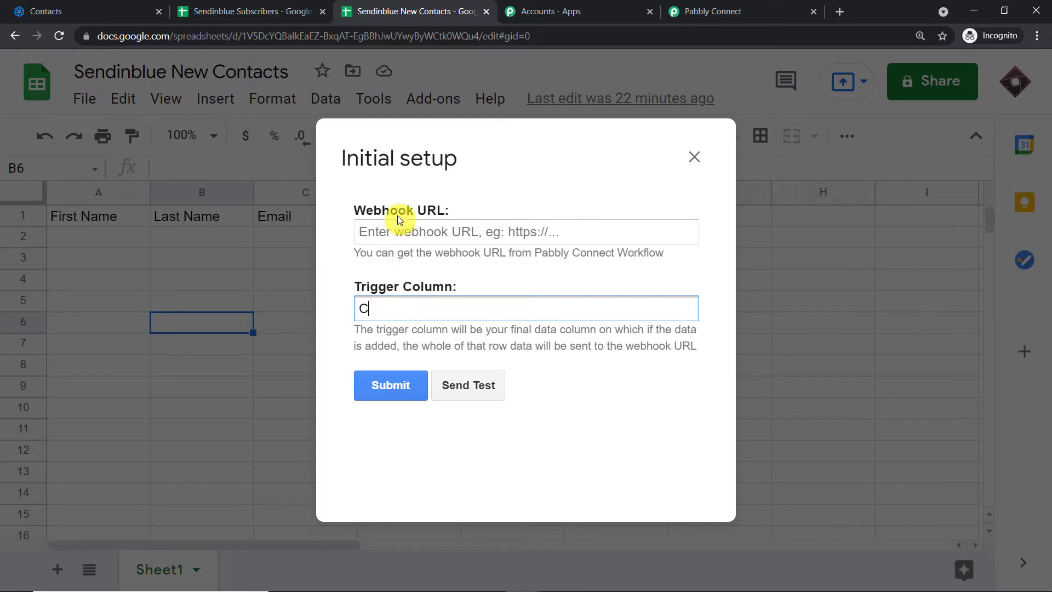
left_click(734, 10)
Paste the workflow's webhook URL into the add-on setup and submit it
left_click(853, 409)
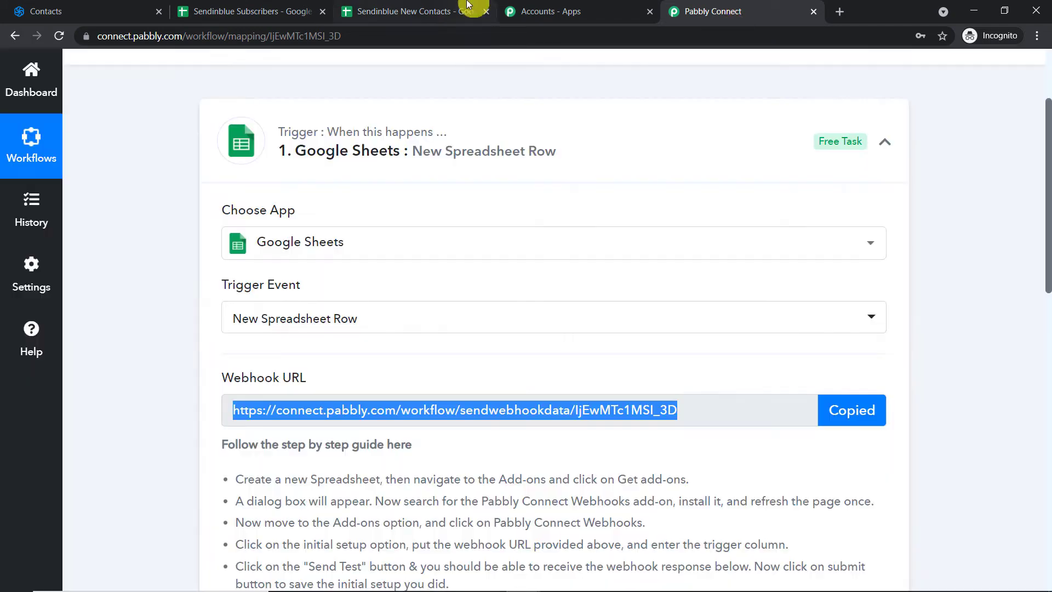
left_click(463, 9)
left_click(473, 225)
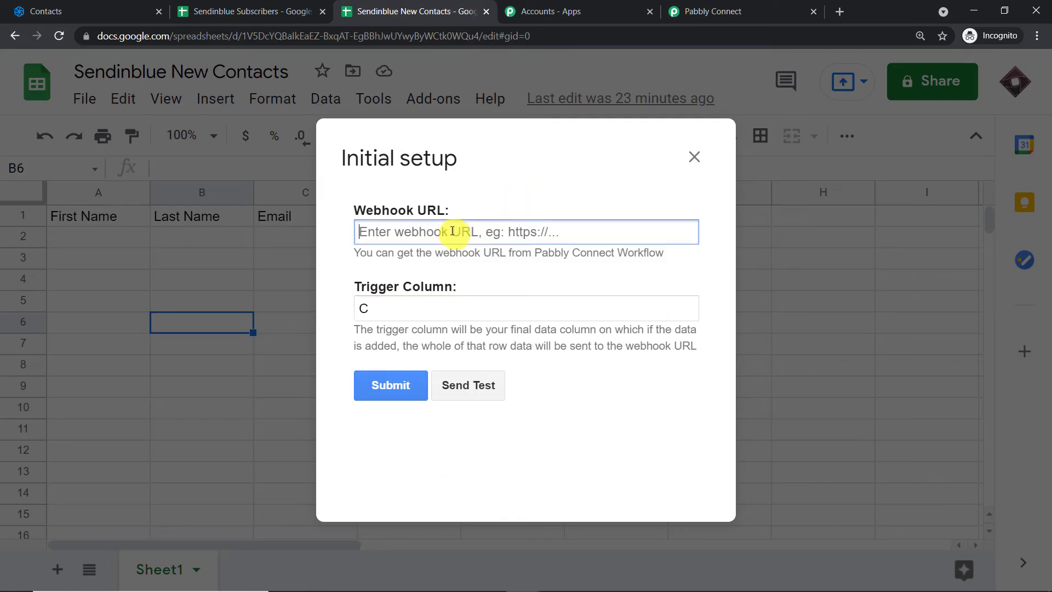
right_click(468, 228)
left_click(499, 330)
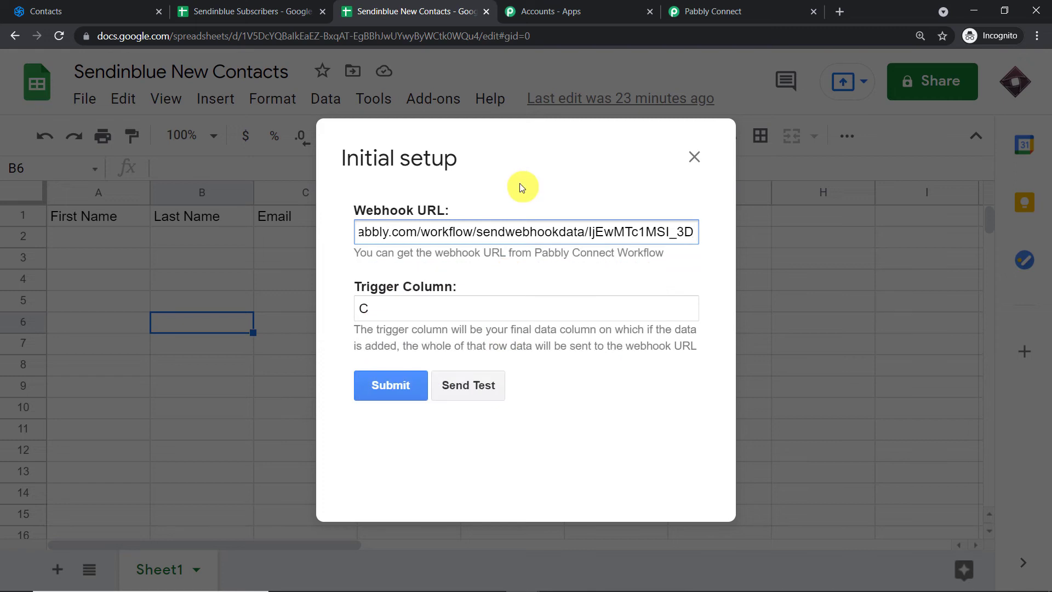
left_click(407, 391)
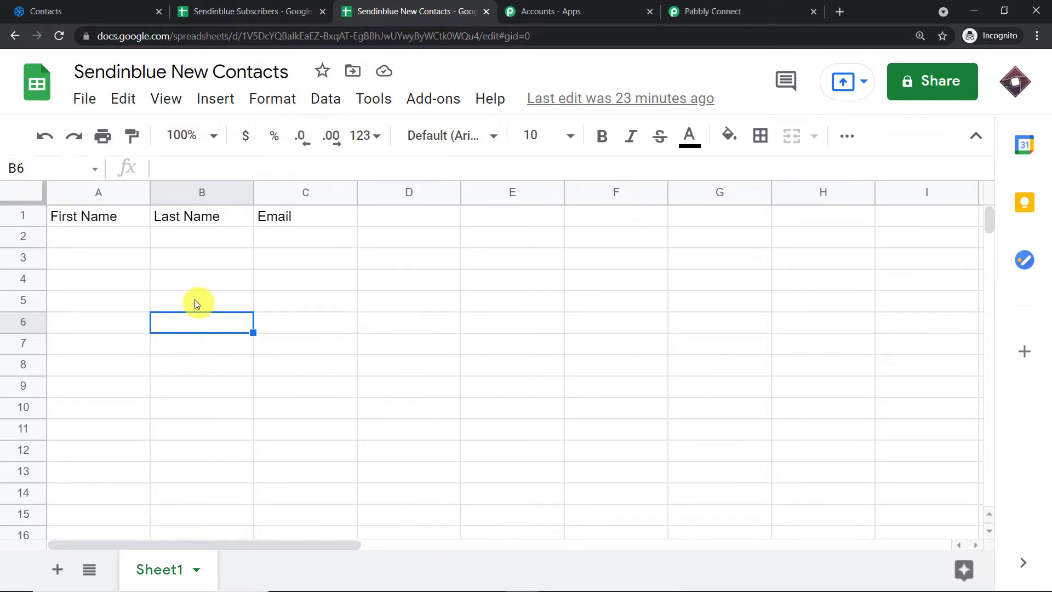
Set the add-on to Send On Event and confirm the workflow awaits a webhook response
left_click(436, 106)
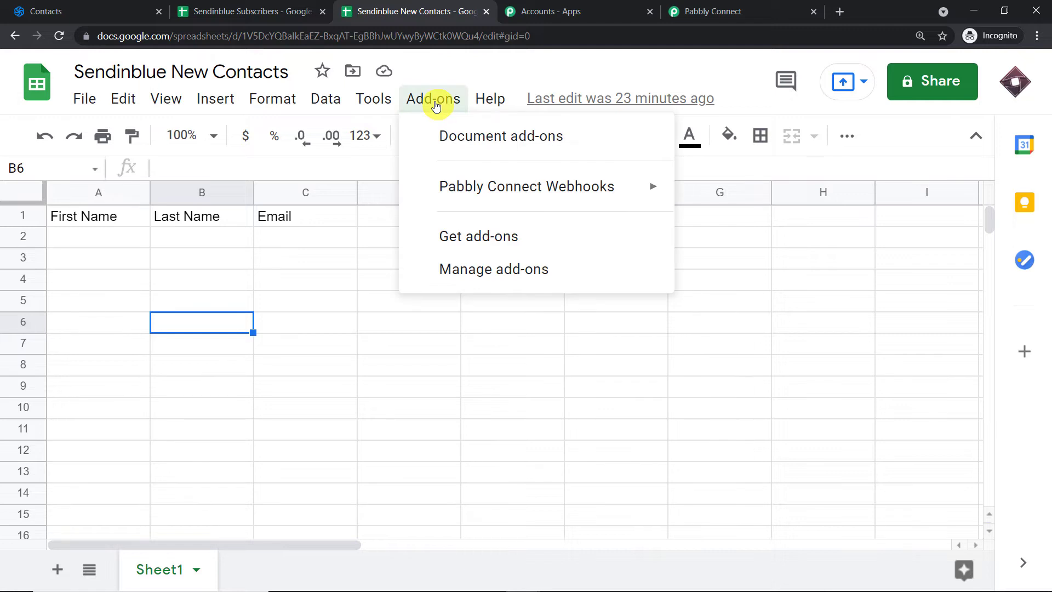
mouse_move(430, 188)
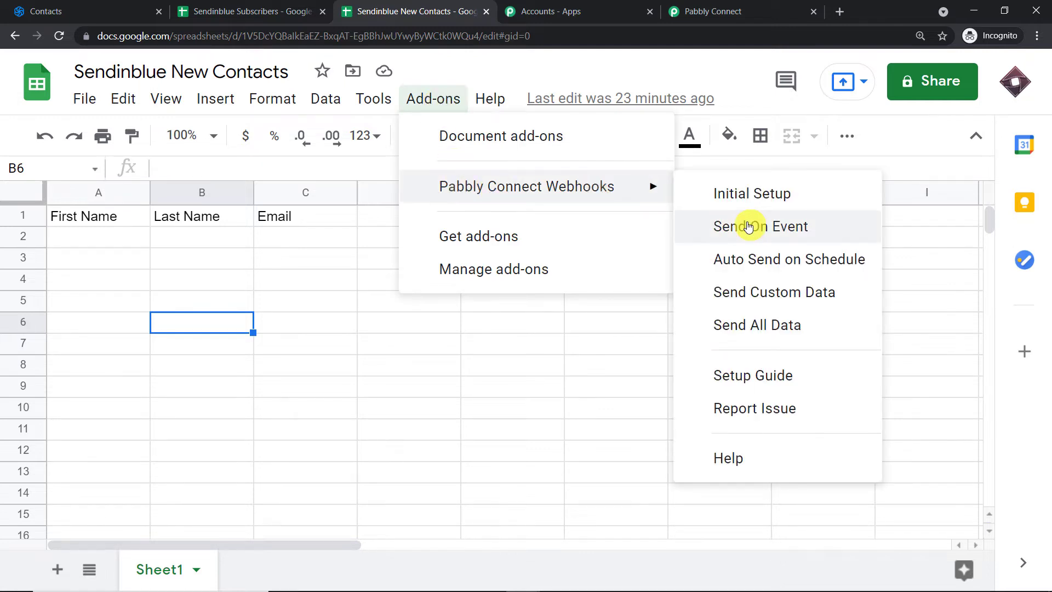
left_click(748, 226)
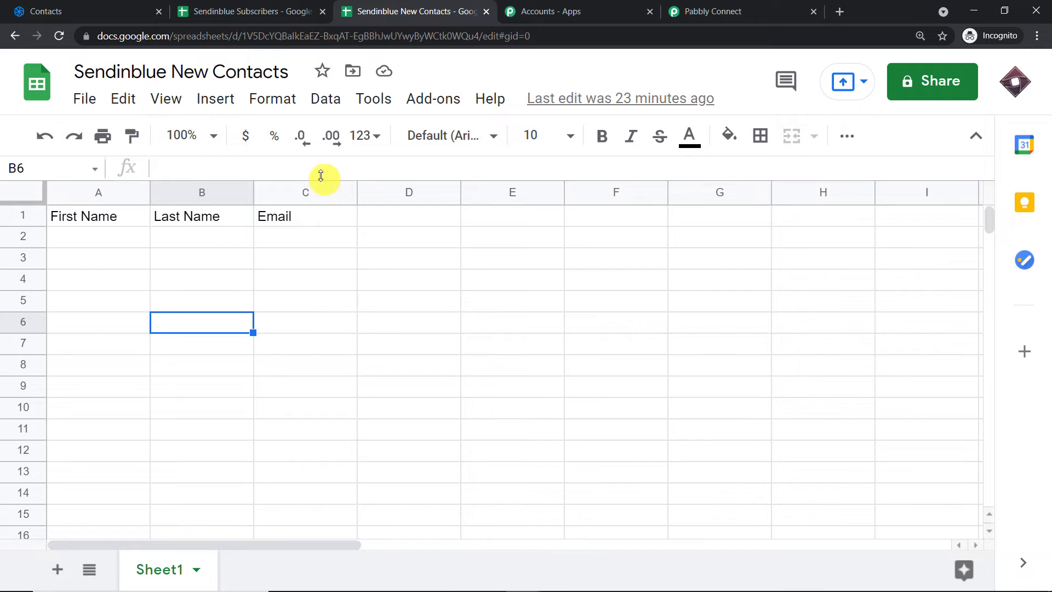
left_click(707, 7)
scroll(336, 298, "down", 5)
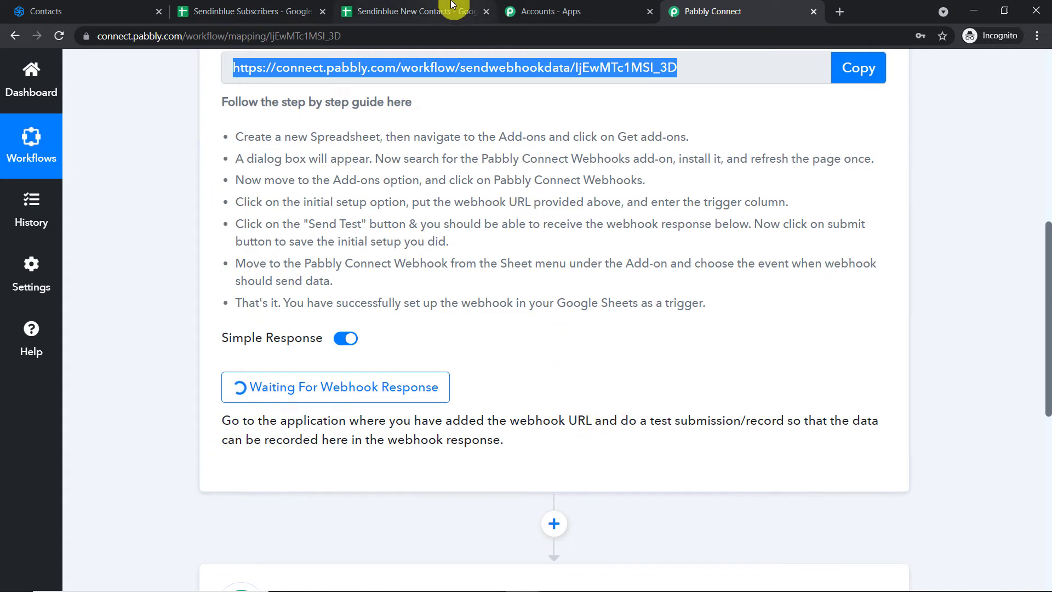
left_click(428, 11)
Enter a test contact's first name, last name and Gmail address into A2, B2 and C2
left_click(94, 237)
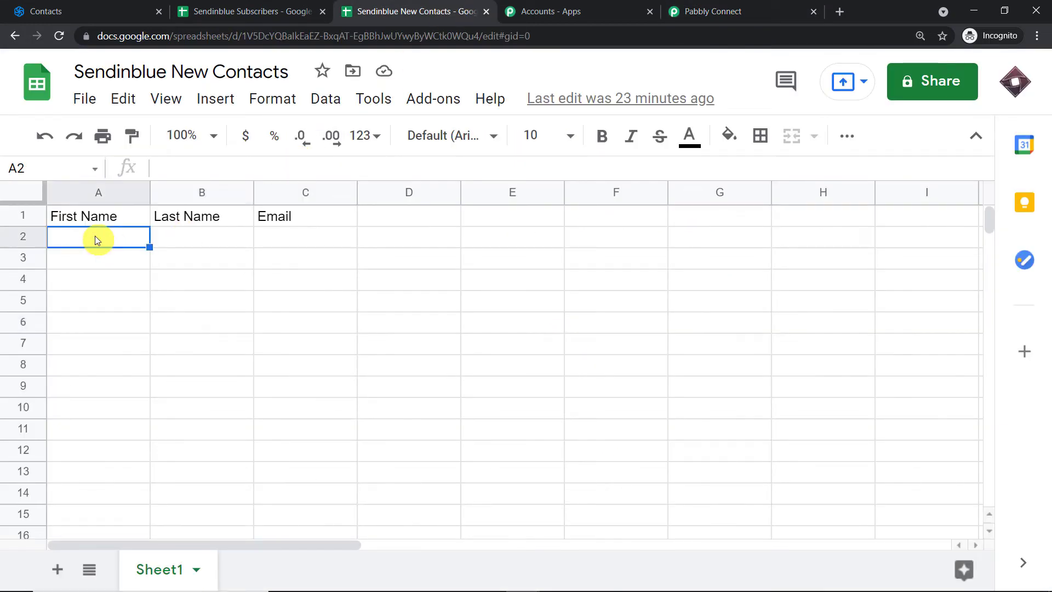
type("Joe")
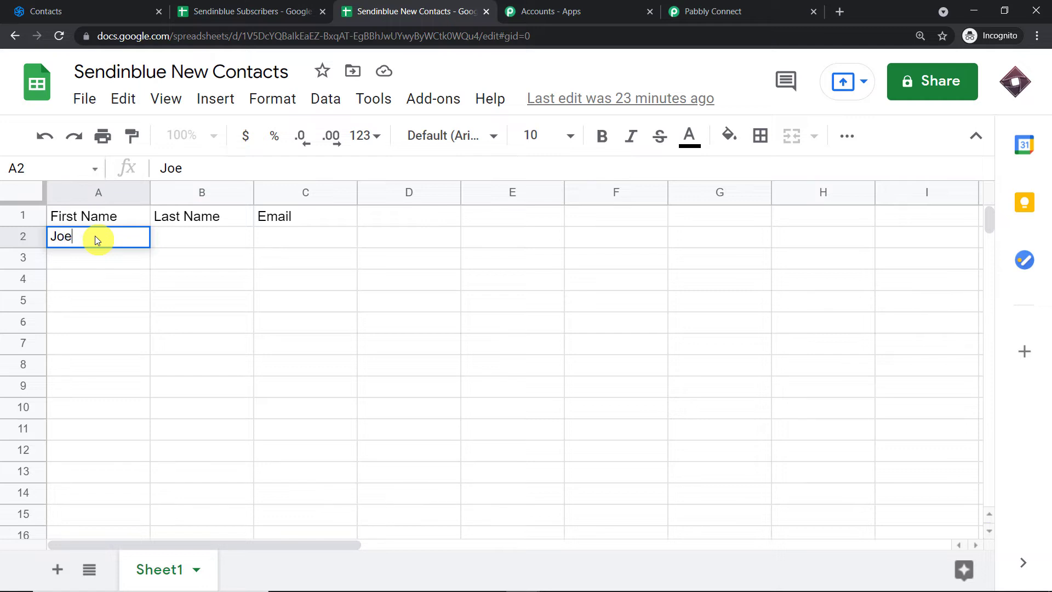
type("y")
left_click(168, 244)
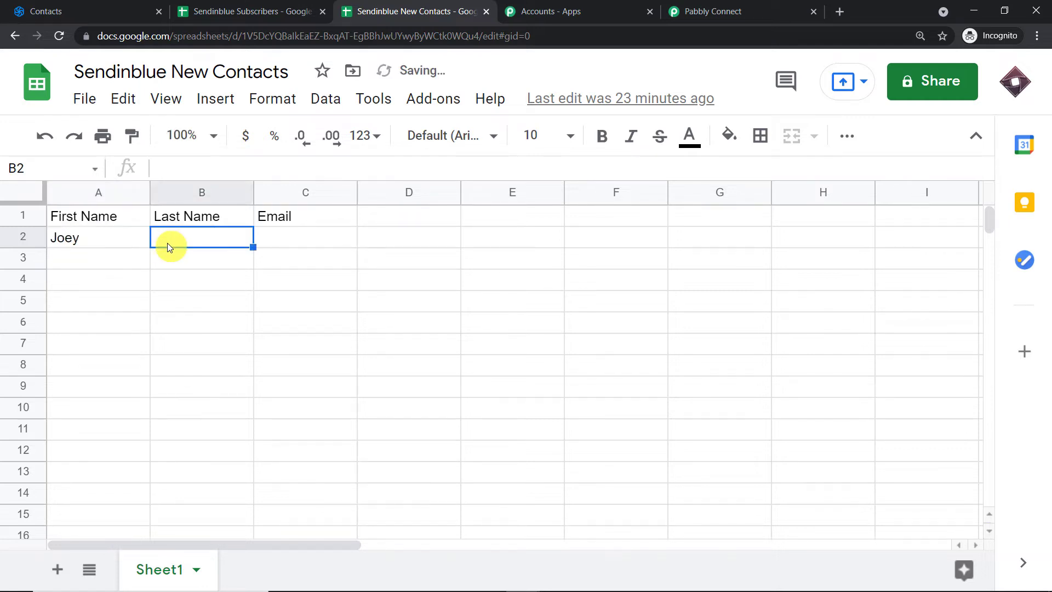
type("T")
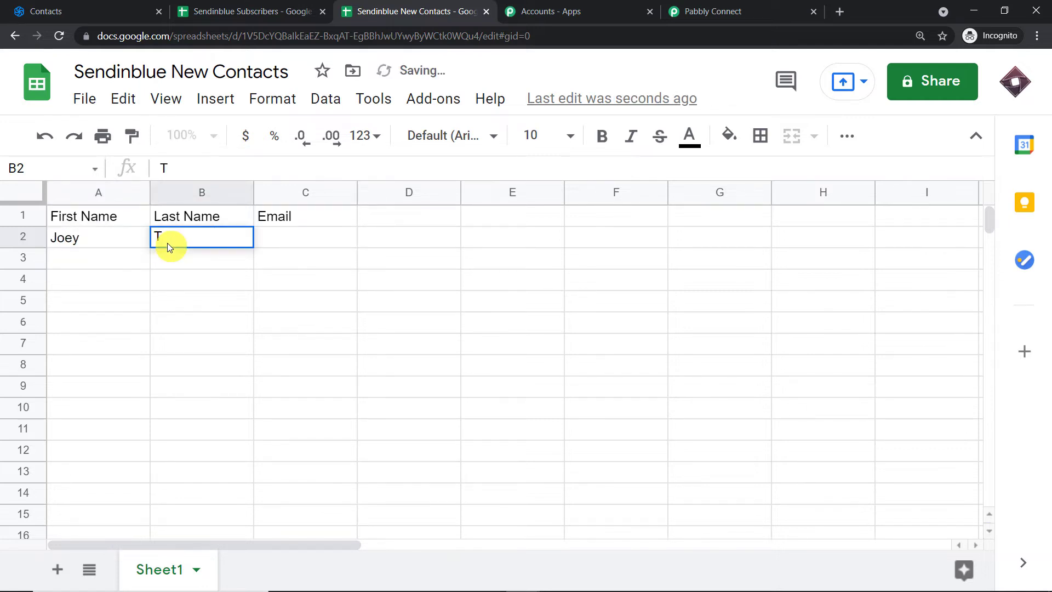
type("ribi")
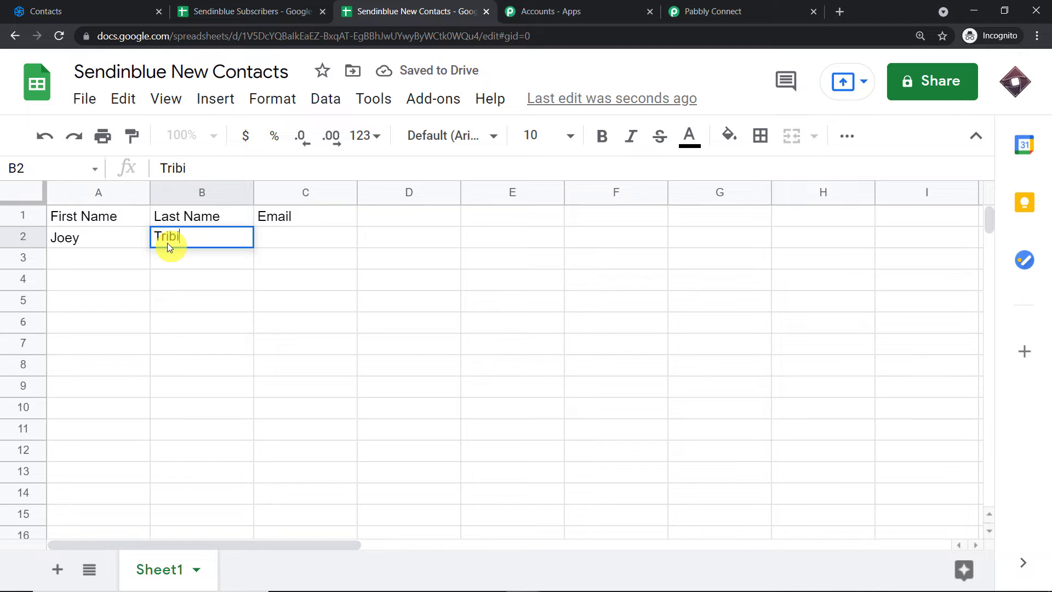
type("anni")
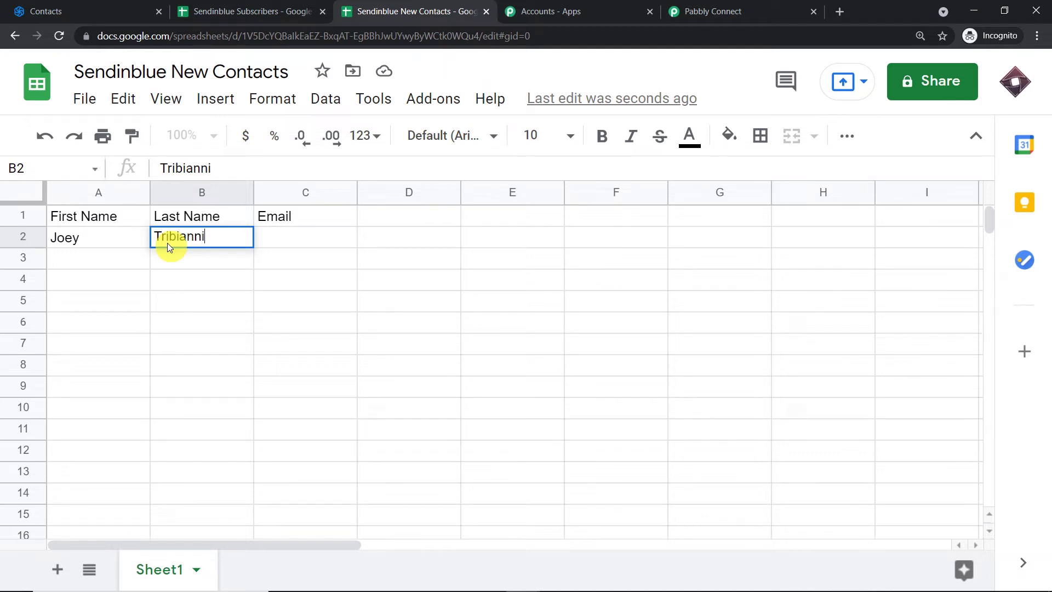
left_click(281, 236)
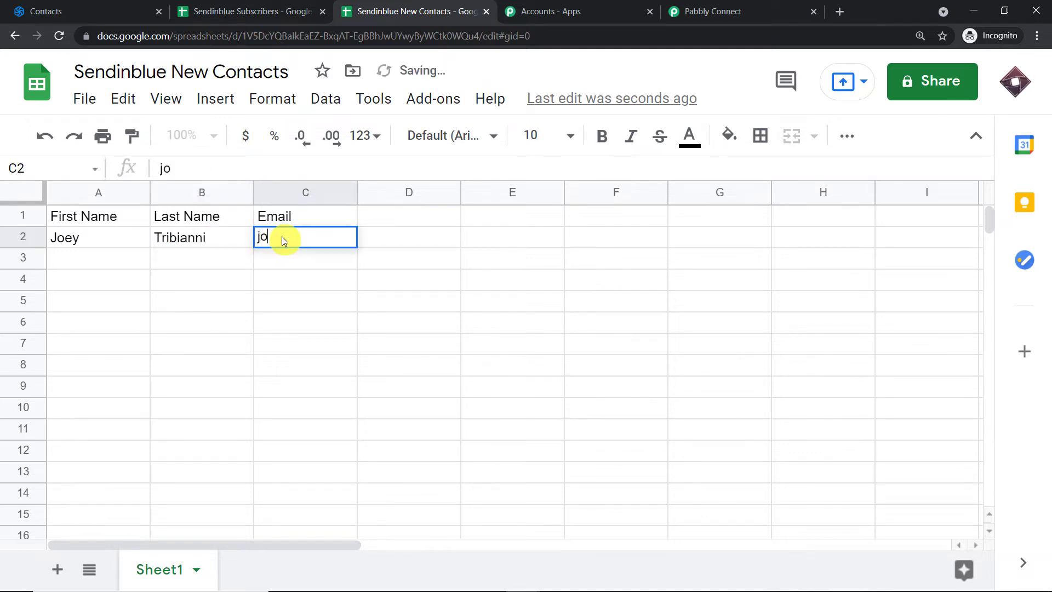
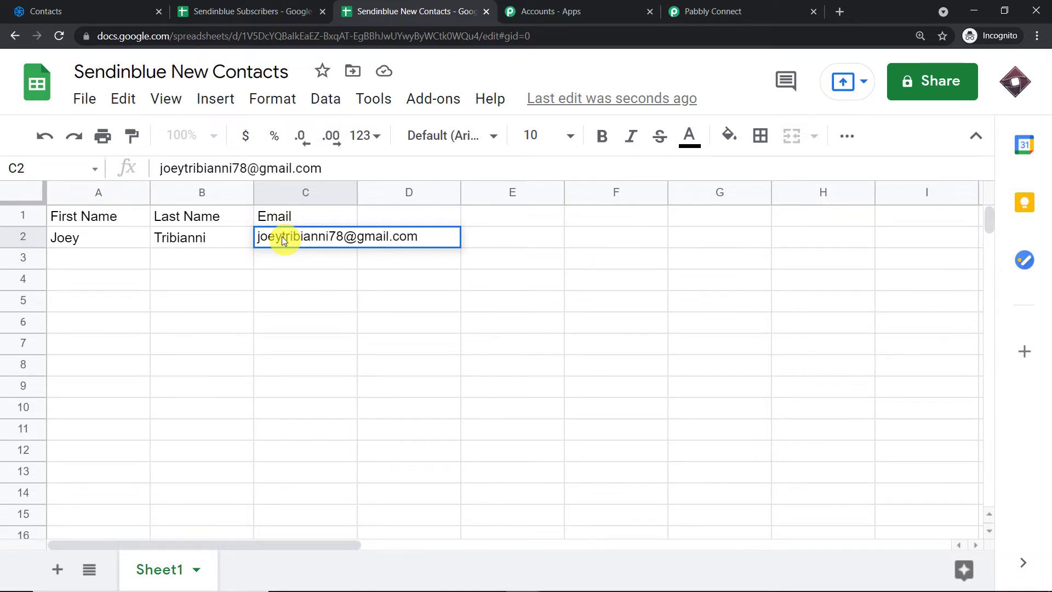
left_click(176, 306)
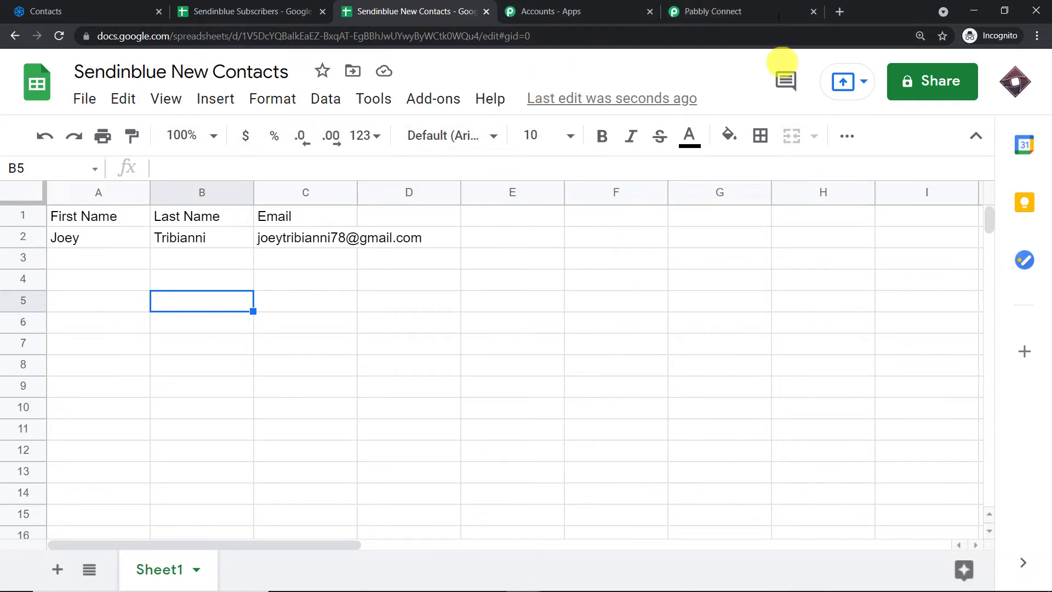
Inspect the captured first name, last name and e-mail in the webhook response
left_click(751, 10)
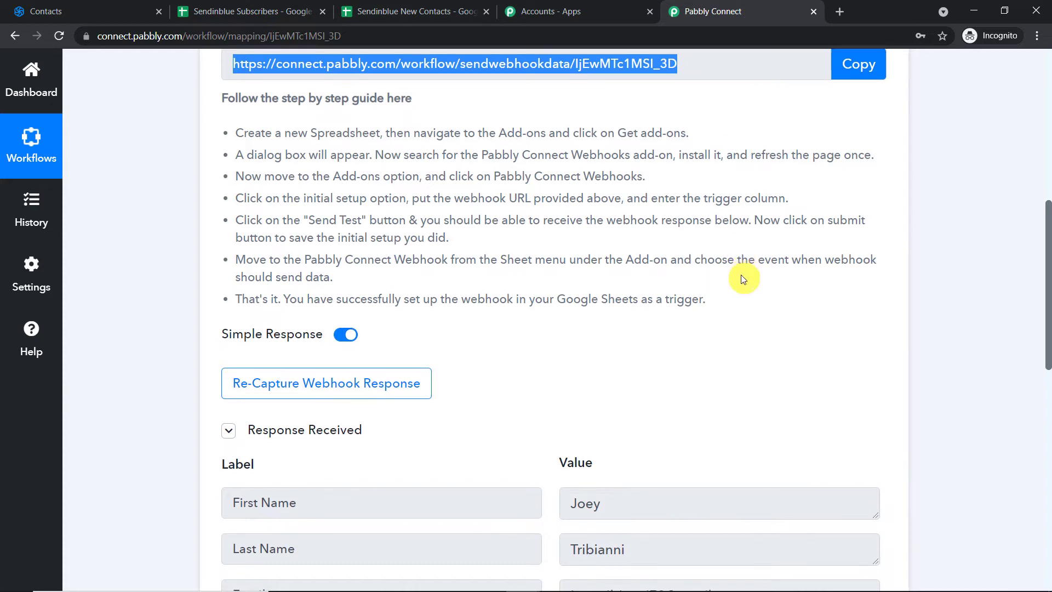
scroll(743, 279, "down", 3)
double_click(630, 301)
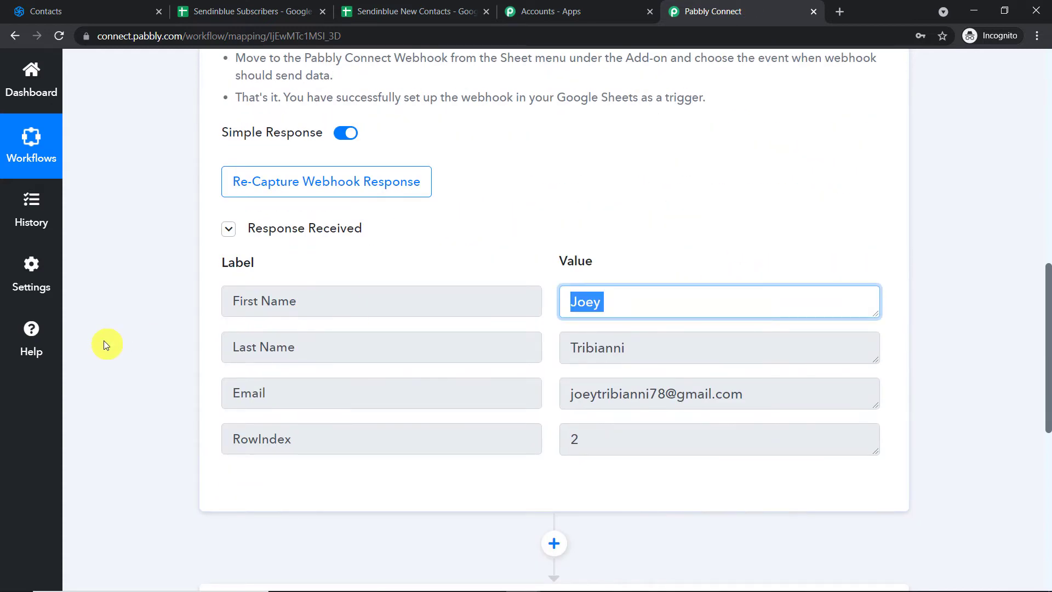
double_click(660, 345)
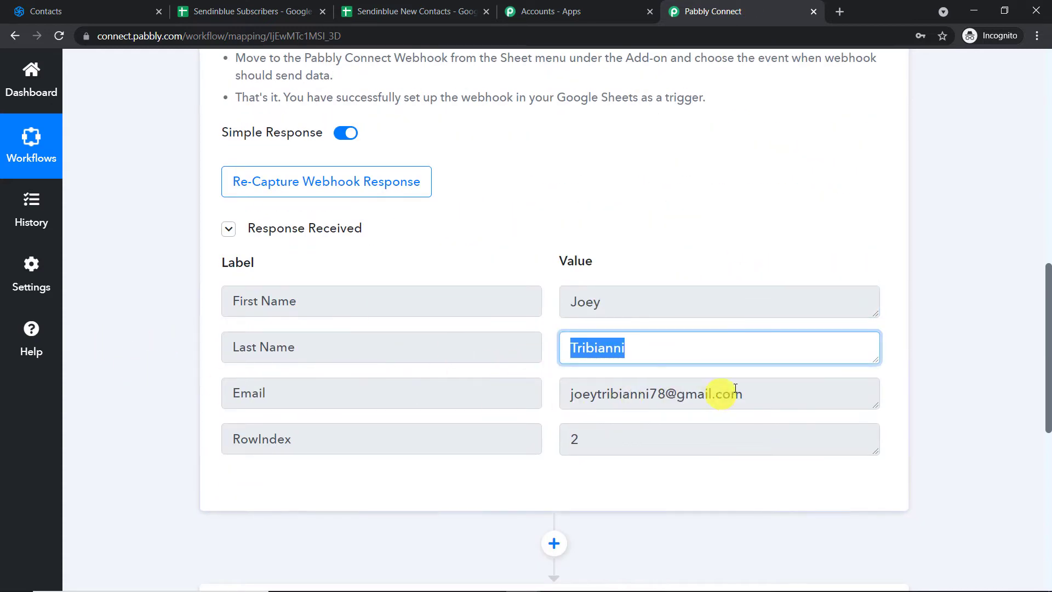
left_click_drag(735, 388, 129, 404)
mouse_move(567, 265)
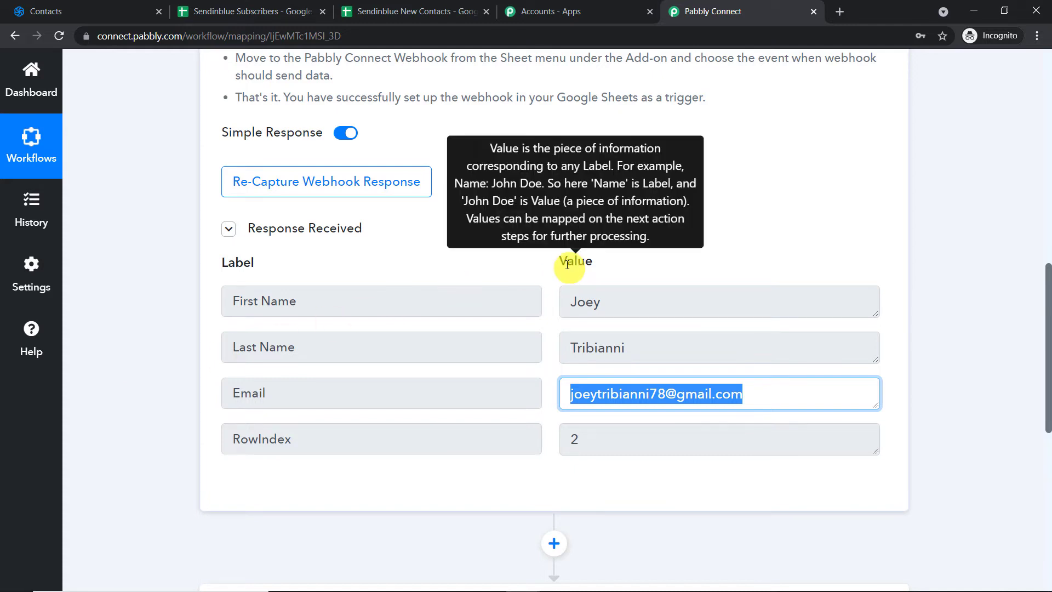
Cross-check the response values, including RowIndex 2, against the sheet row
left_click(411, 11)
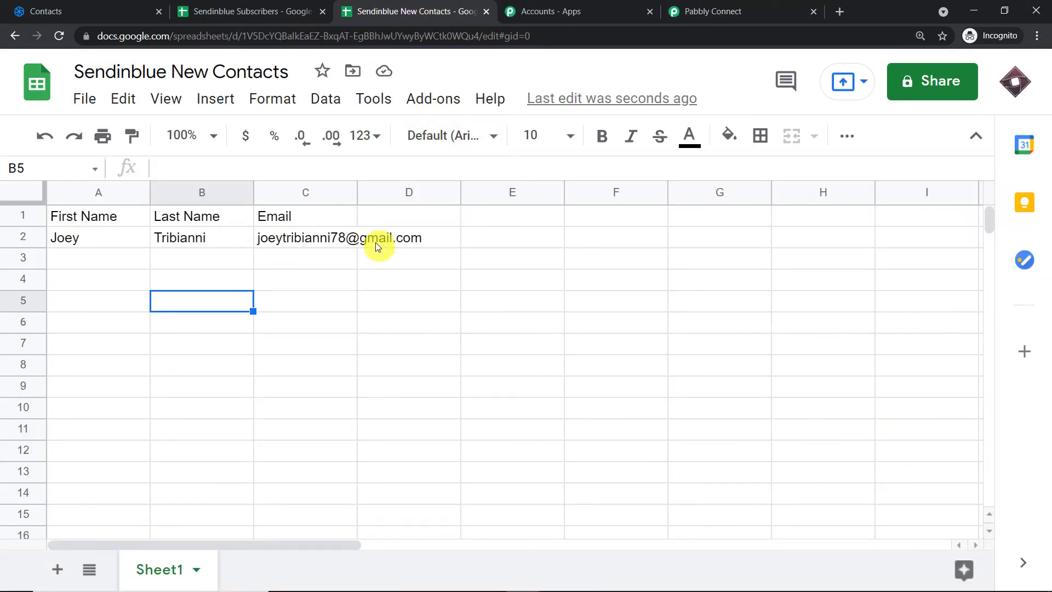
left_click(685, 11)
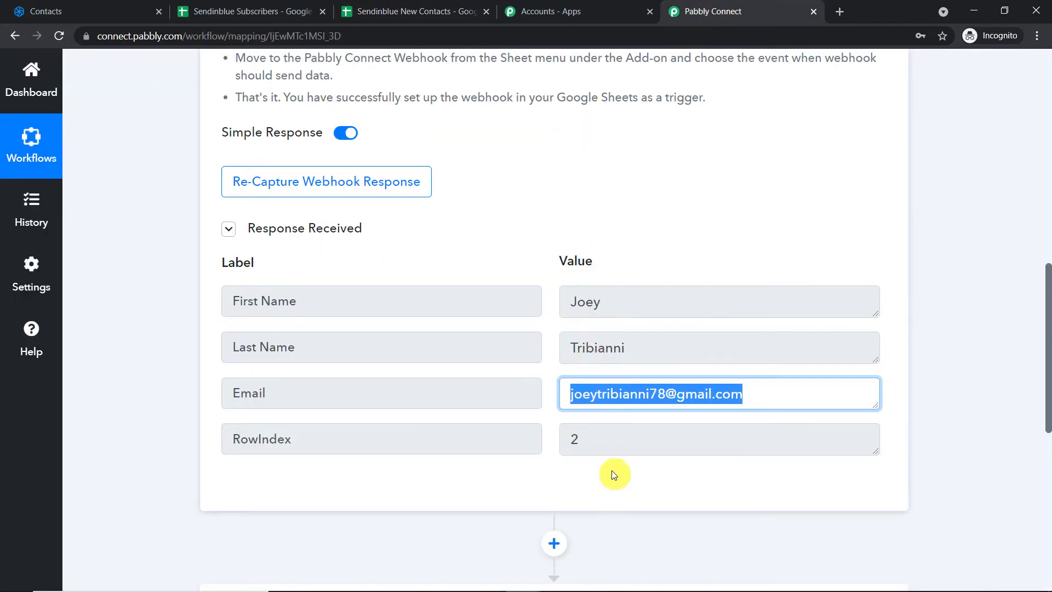
left_click_drag(608, 453, 317, 458)
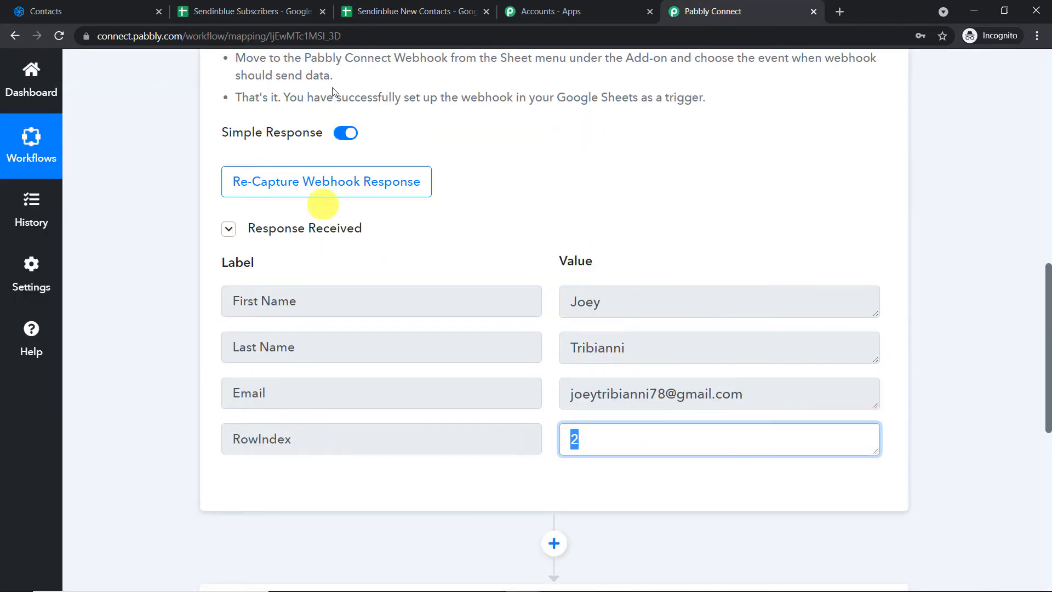
left_click(363, 10)
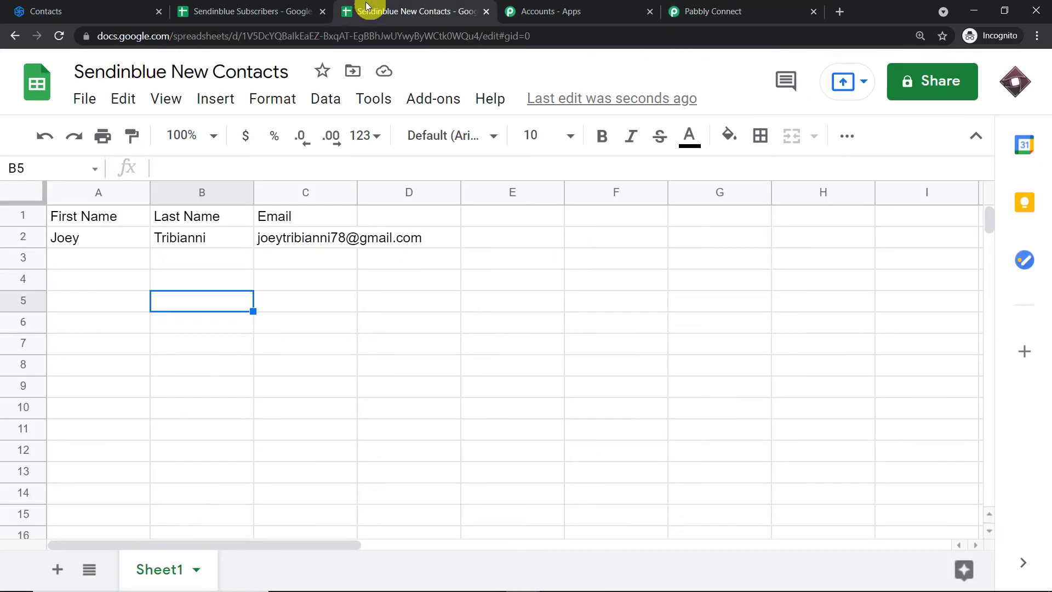
left_click(693, 4)
scroll(735, 345, "down", 3)
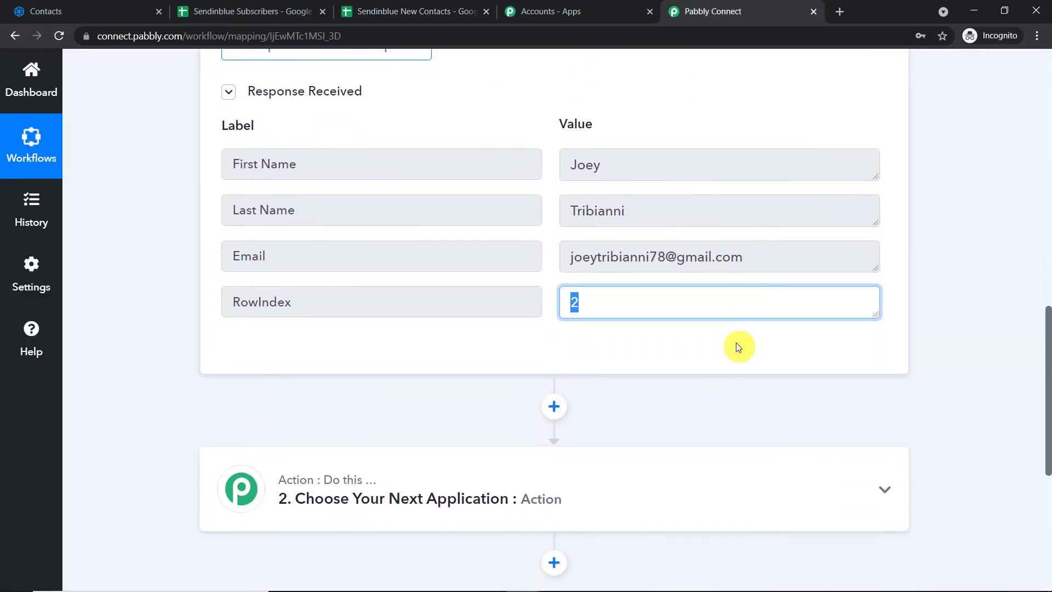
scroll(738, 347, "down", 4)
Set the action step to Sendinblue with the Create a Contact event
left_click(570, 286)
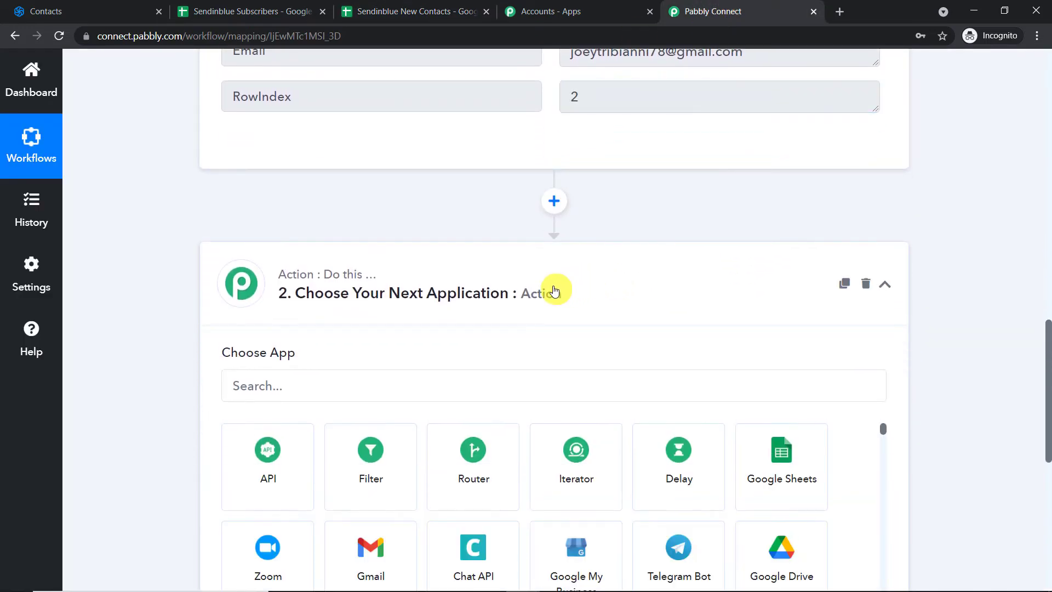
left_click(272, 383)
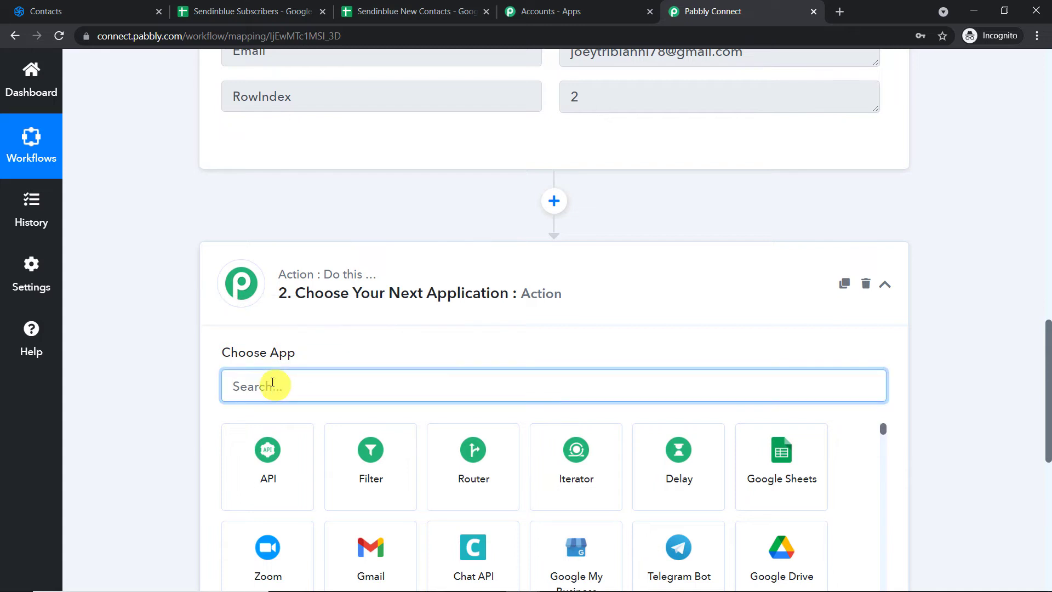
type("send")
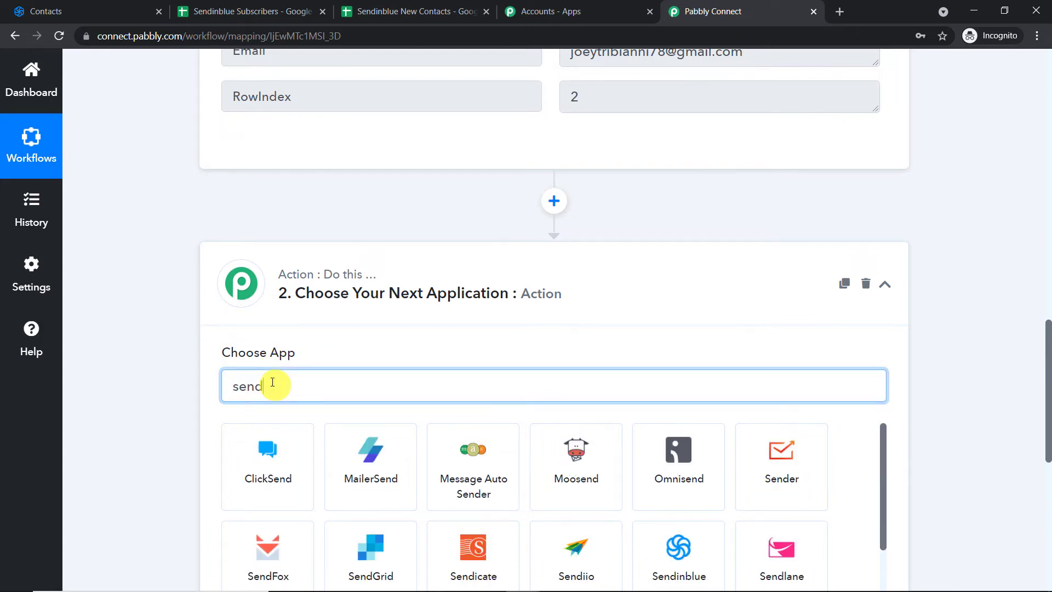
scroll(610, 481, "down", 1)
left_click(682, 499)
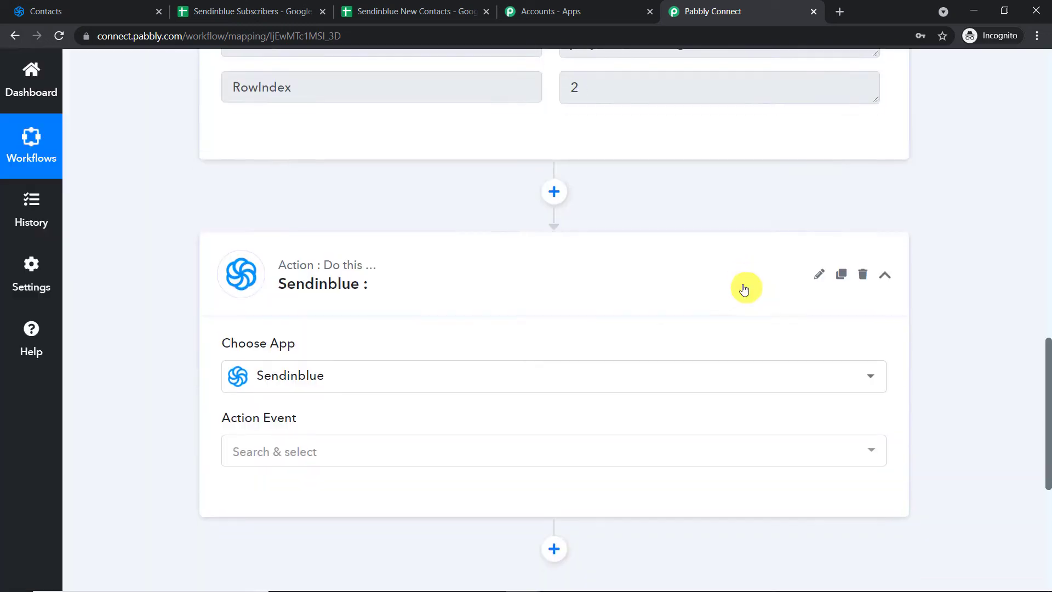
scroll(216, 307, "down", 2)
left_click(268, 324)
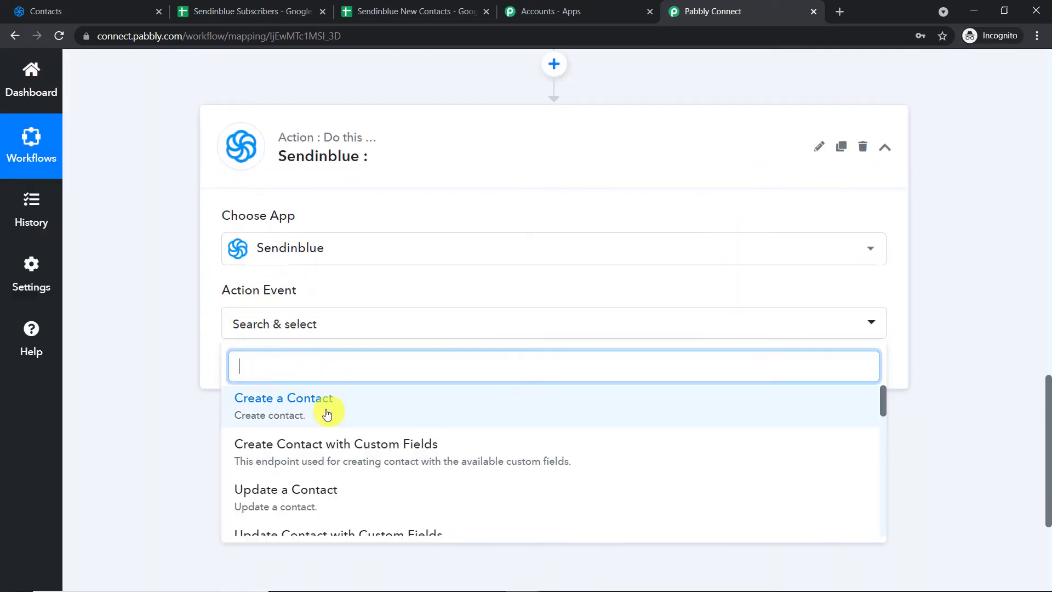
left_click(327, 413)
Choose Add New Connection for the Sendinblue account
left_click(253, 369)
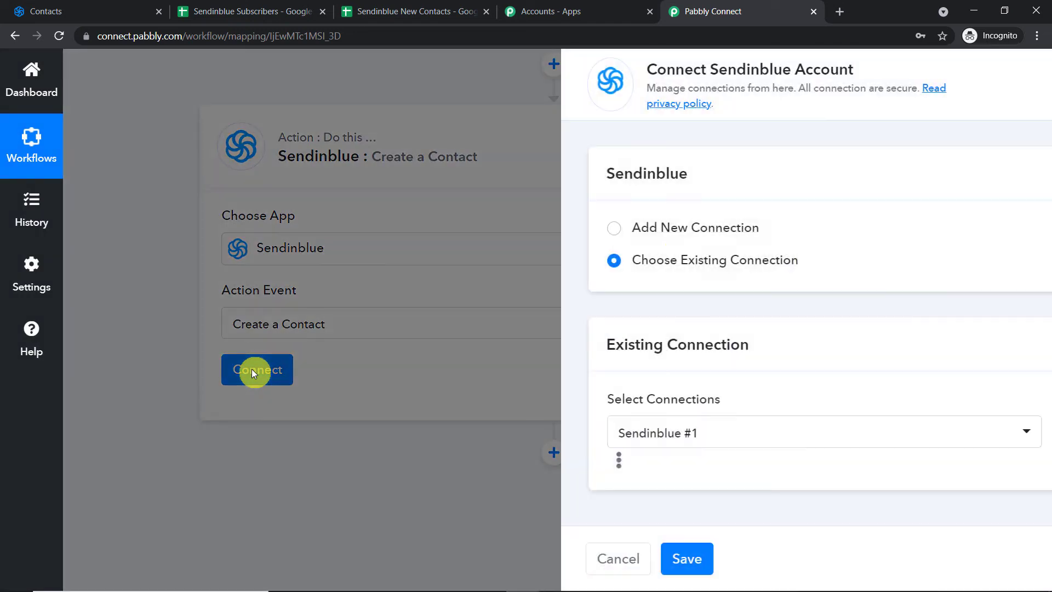
left_click(642, 233)
scroll(697, 394, "down", 1)
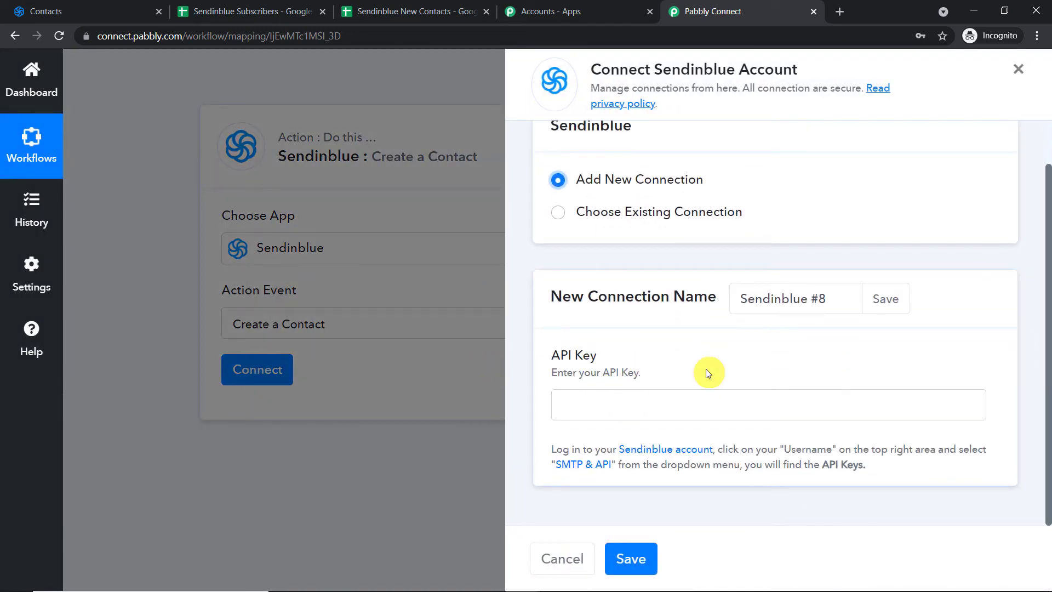
left_click(81, 5)
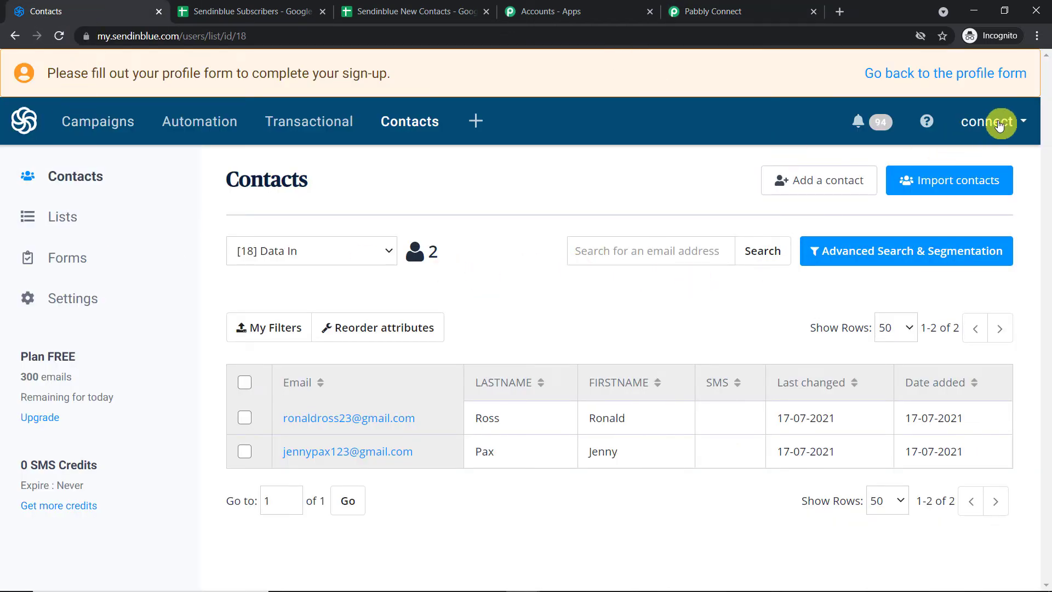
Generate a new Sendinblue API key named 'Google Sheets' under SMTP & API
left_click(998, 124)
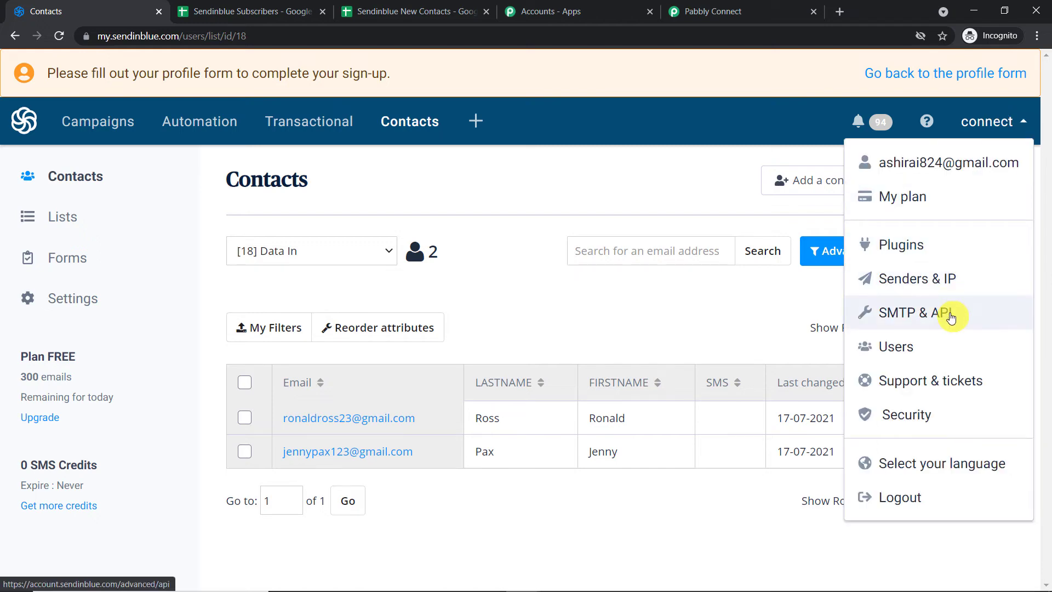
left_click(951, 318)
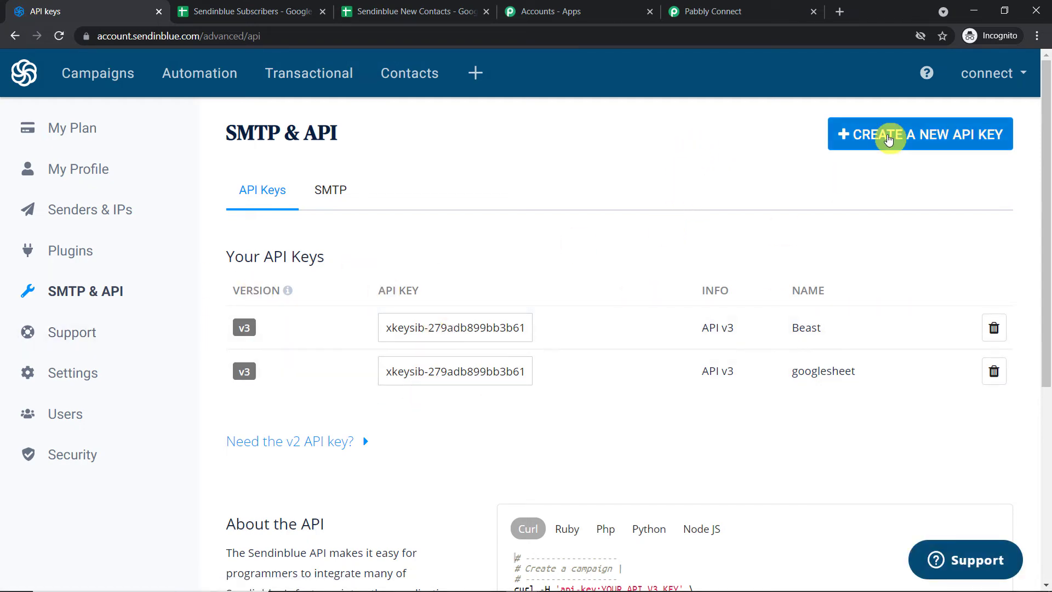
left_click(886, 140)
left_click(326, 179)
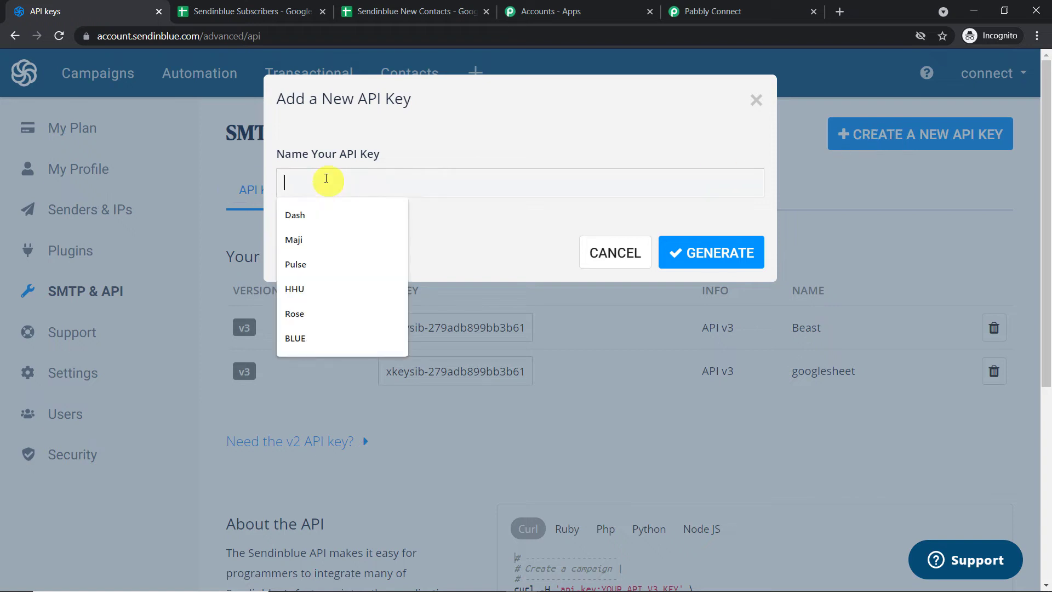
type("Google Sheets")
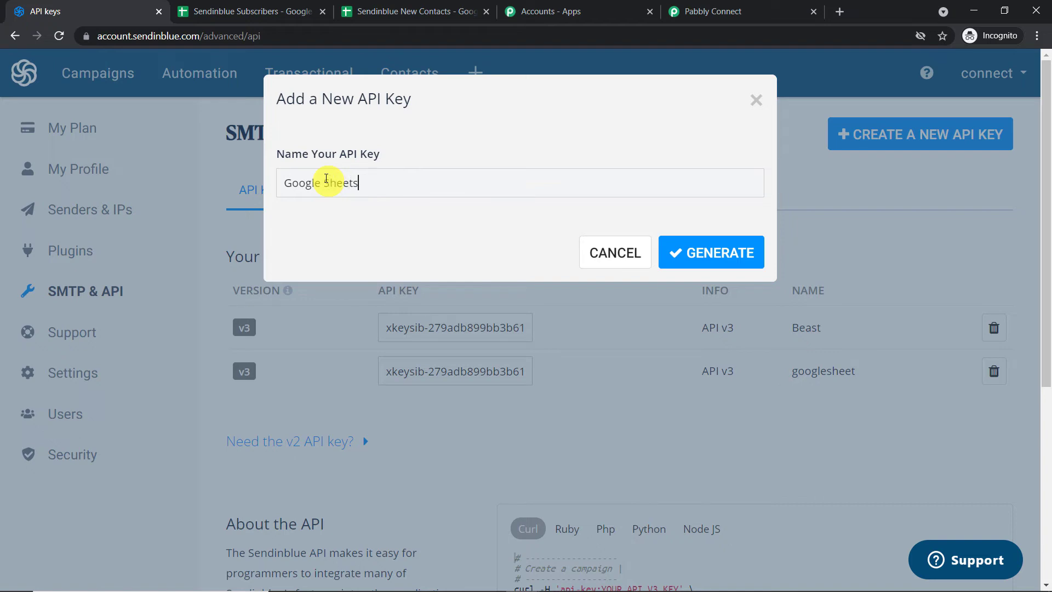
left_click(721, 254)
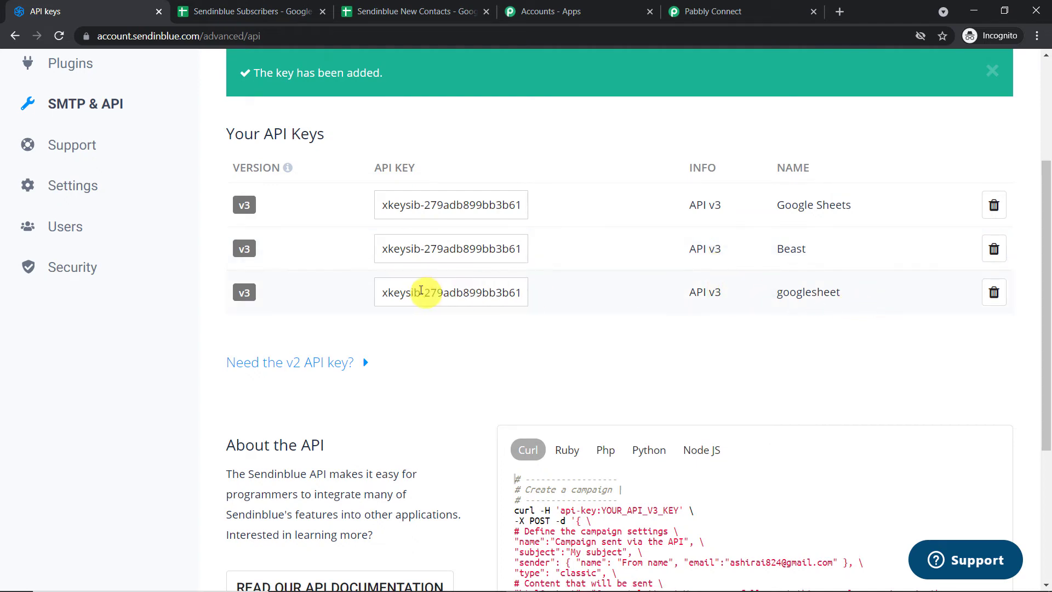
Copy the googlesheet API key and bring it back to Pabbly's API Key field
left_click(421, 291)
right_click(421, 291)
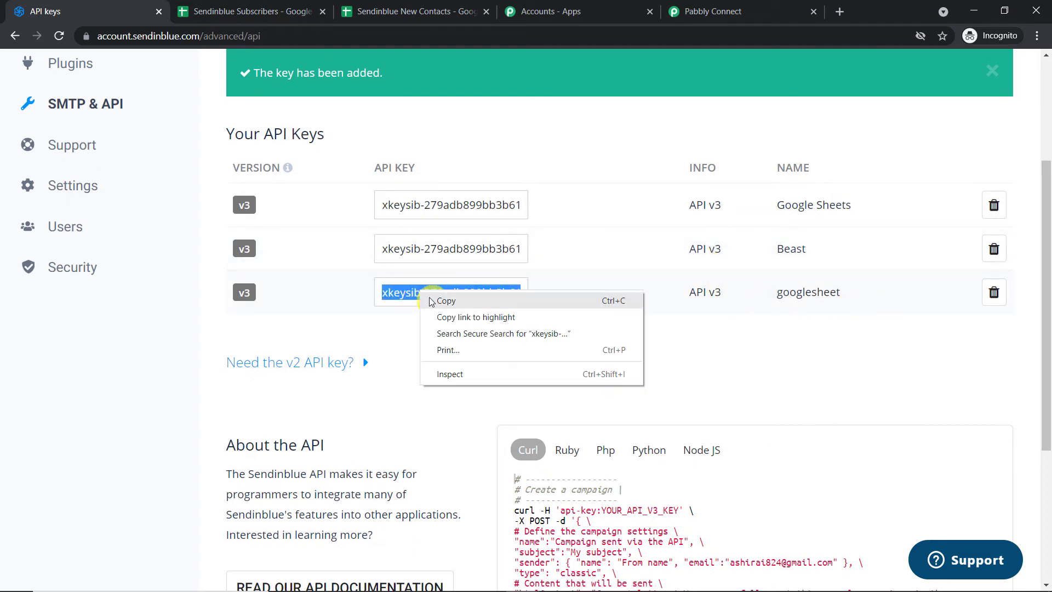
left_click(438, 301)
left_click(734, 5)
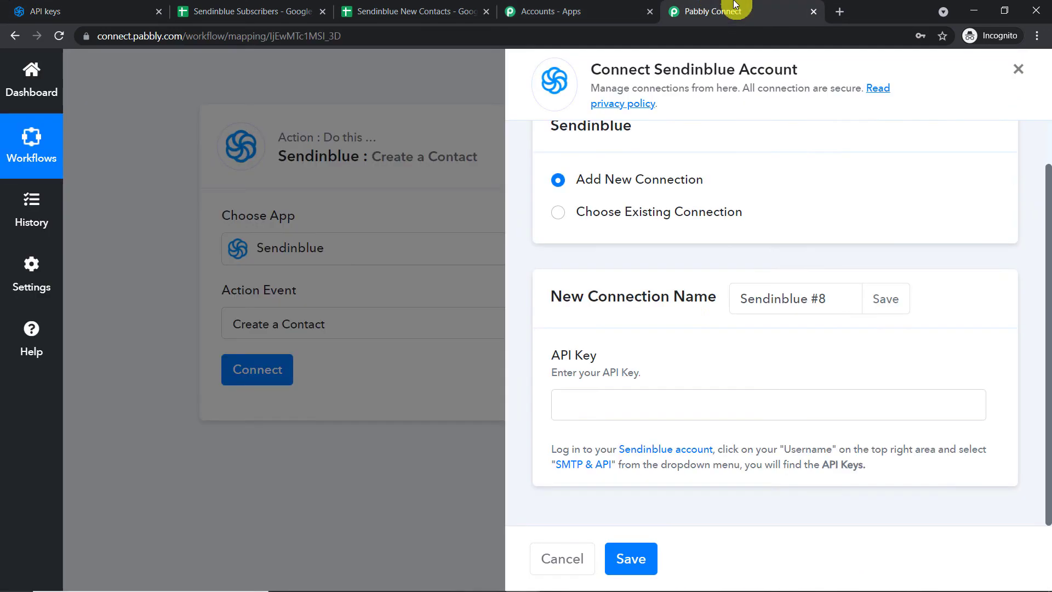
right_click(625, 406)
Paste the copied API key and save the Sendinblue connection
left_click(676, 315)
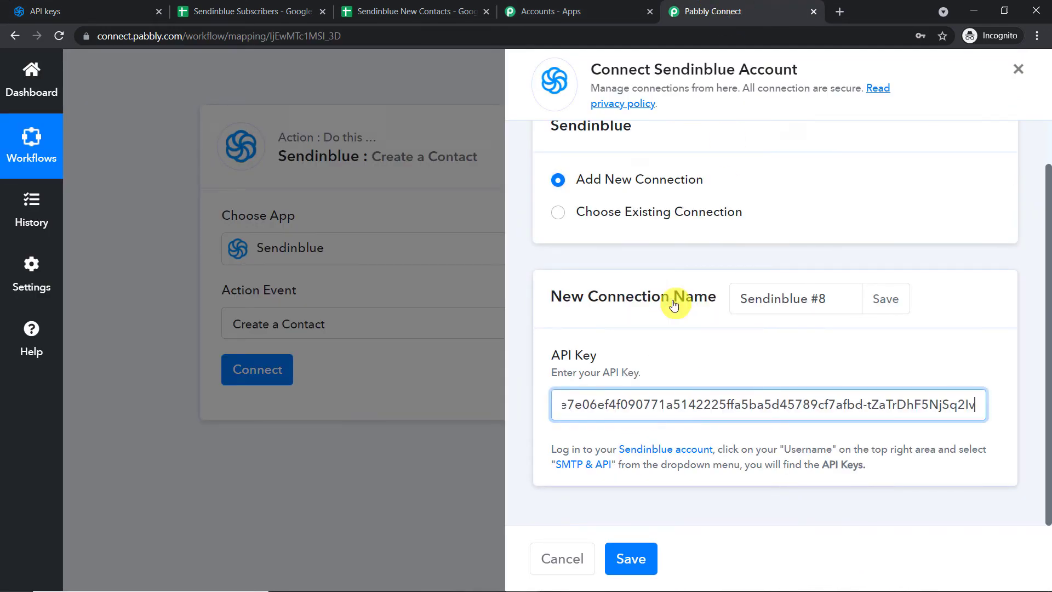
left_click(631, 556)
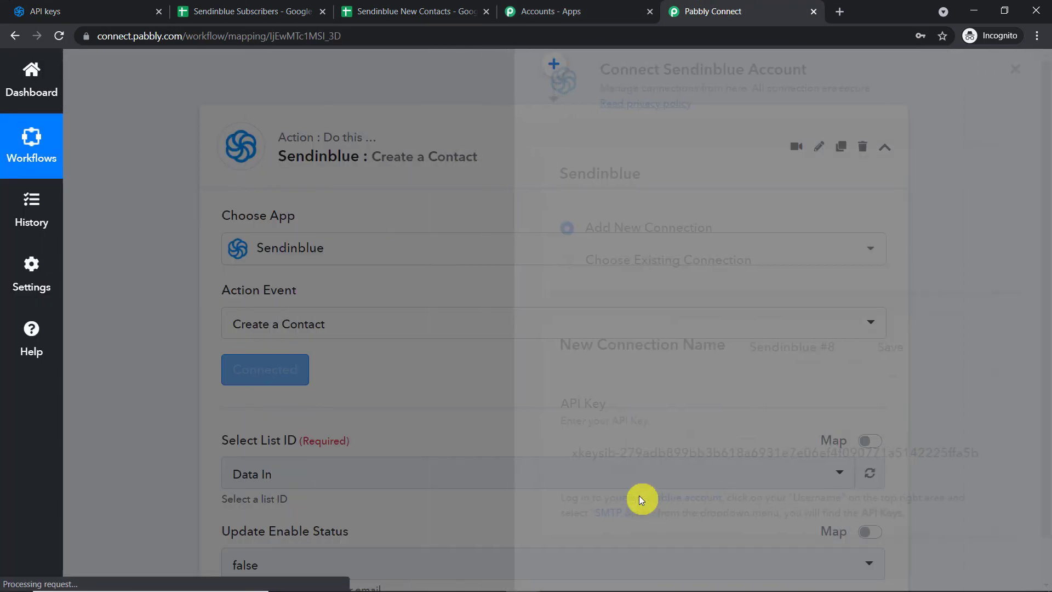
scroll(639, 495, "down", 5)
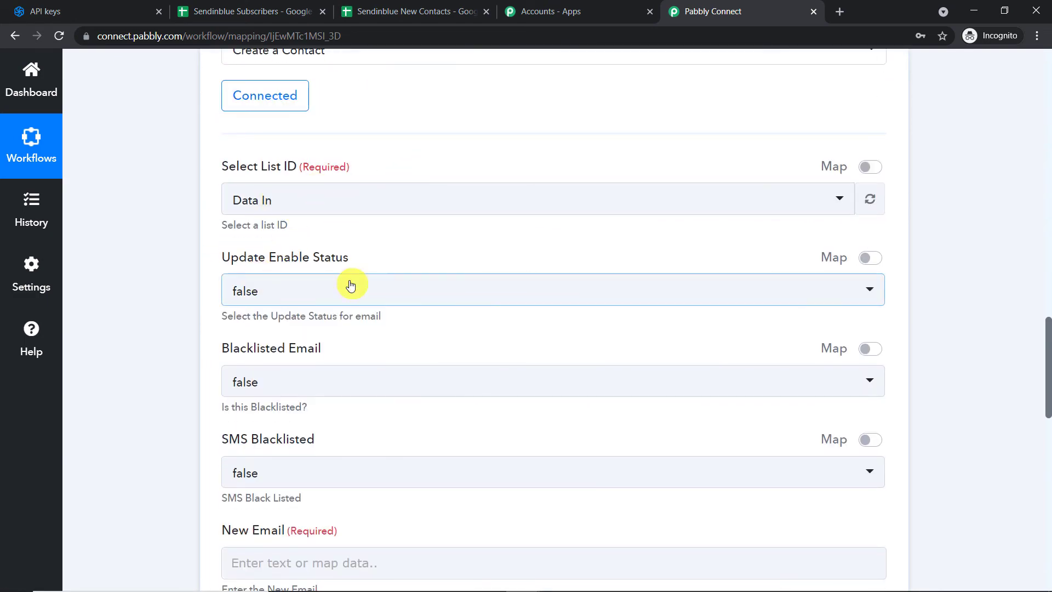
scroll(341, 336, "down", 5)
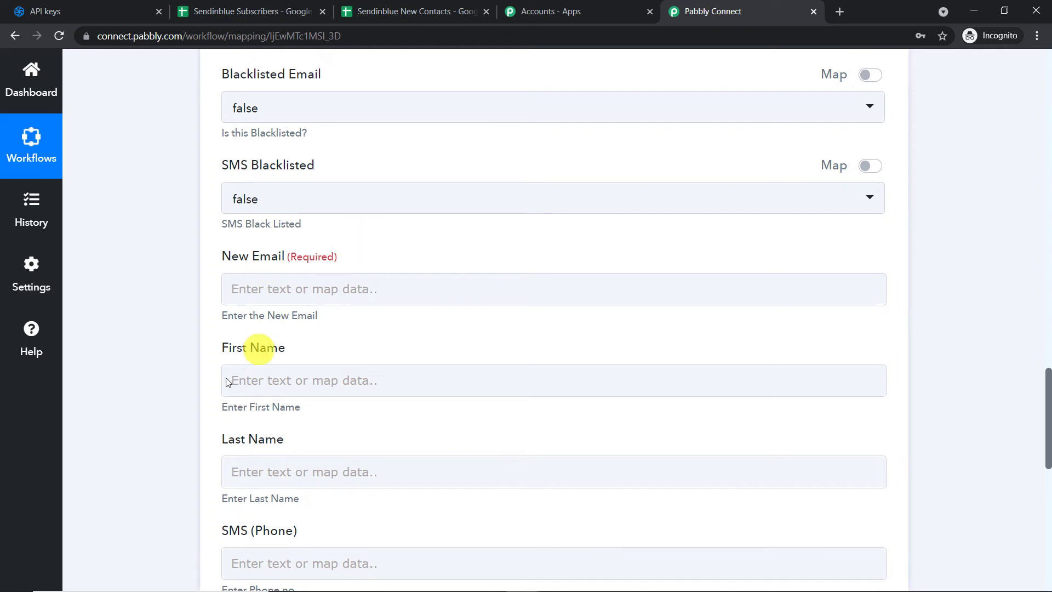
scroll(392, 443, "up", 1)
scroll(390, 384, "up", 3)
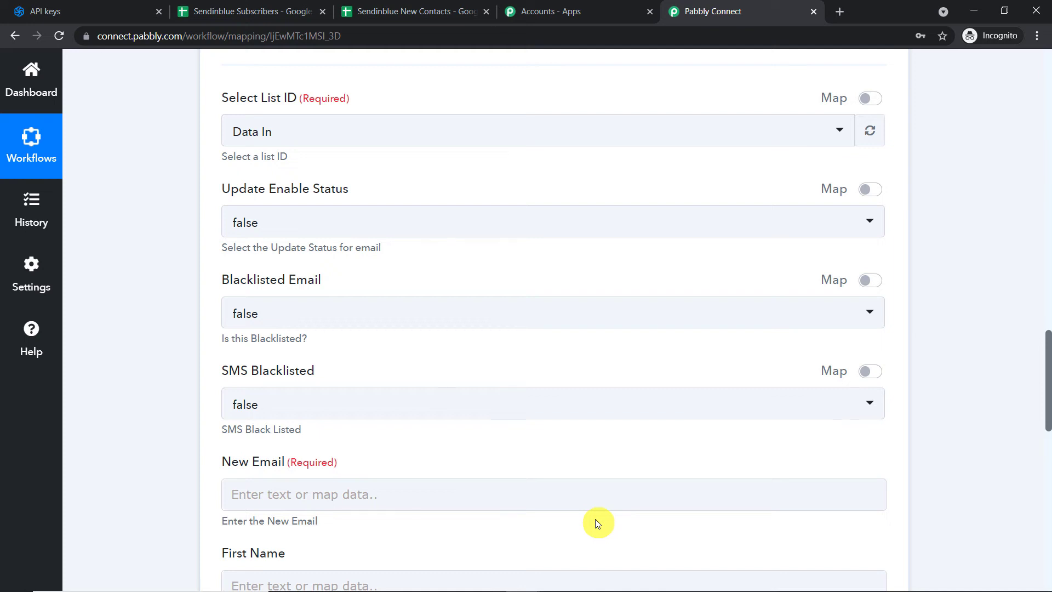
scroll(617, 469, "up", 3)
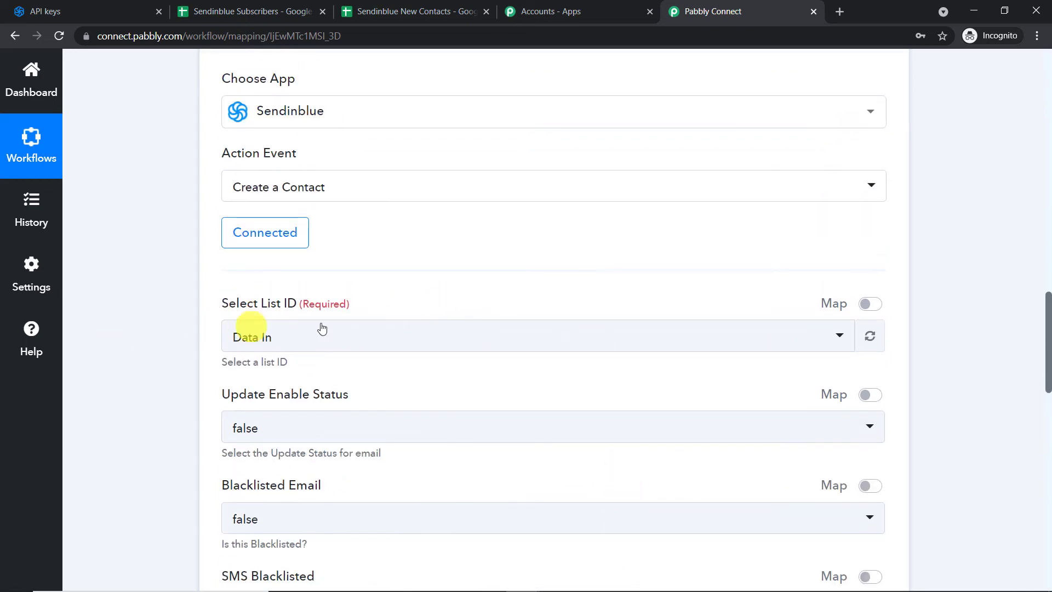
Review the contact lists offered under Select List ID, then go back to Sendinblue
left_click(372, 340)
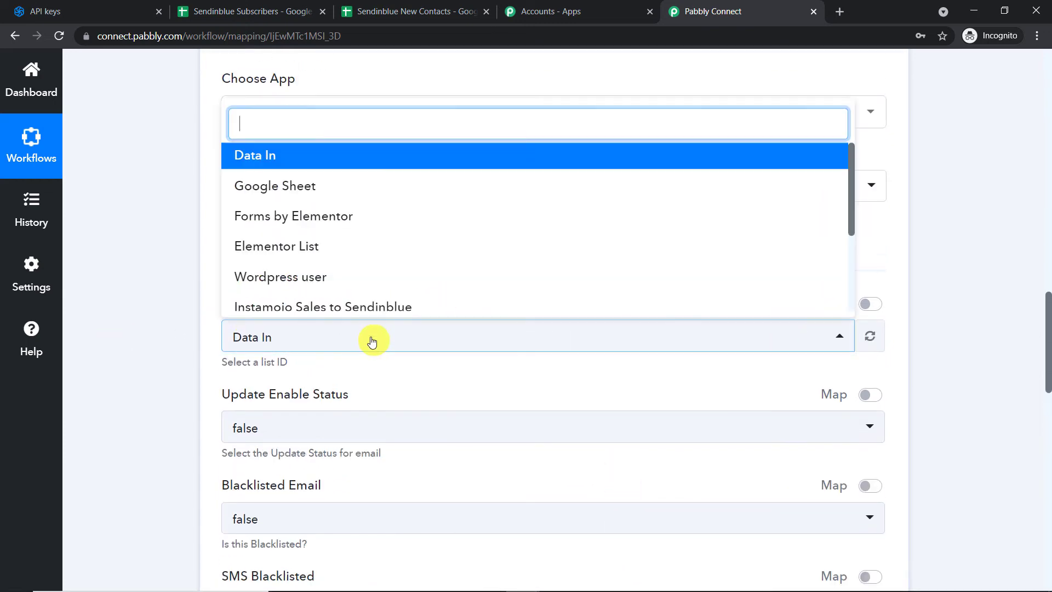
scroll(552, 199, "down", 3)
scroll(558, 224, "up", 3)
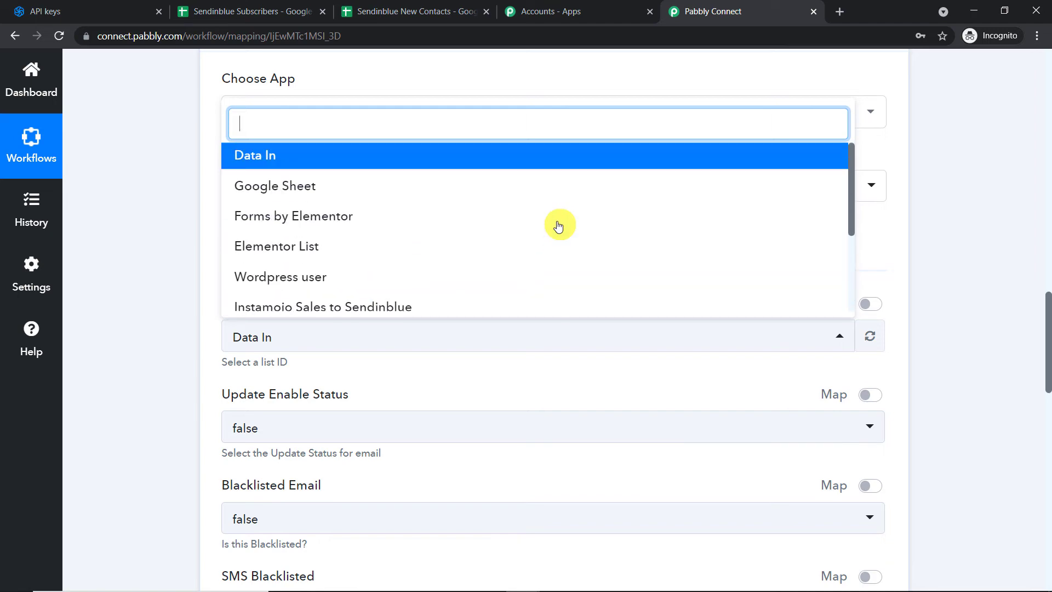
left_click(93, 11)
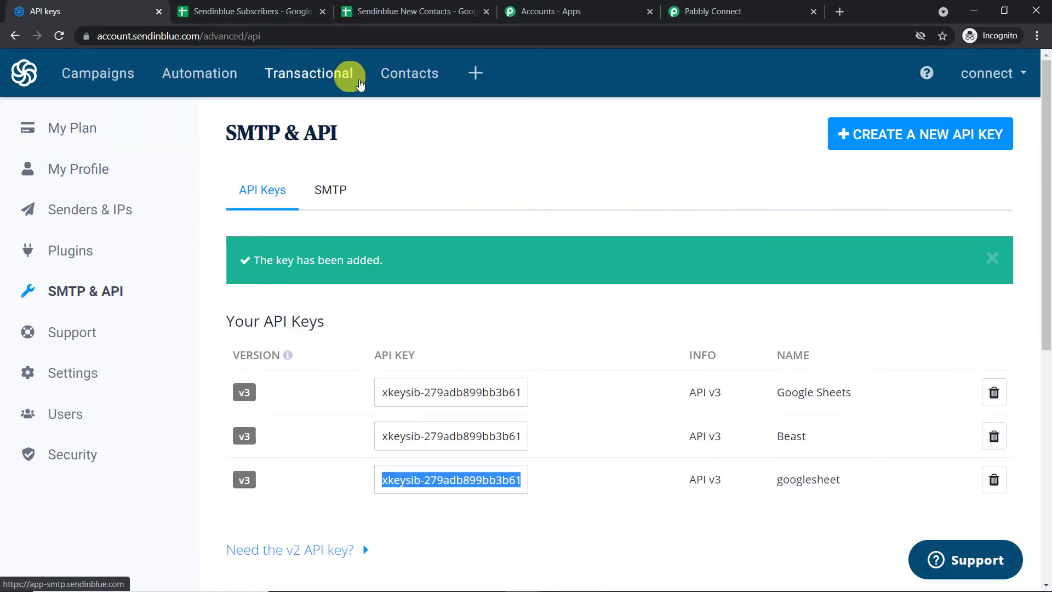
Compare Sendinblue's existing contact lists with the list choices in Pabbly Connect
left_click(408, 76)
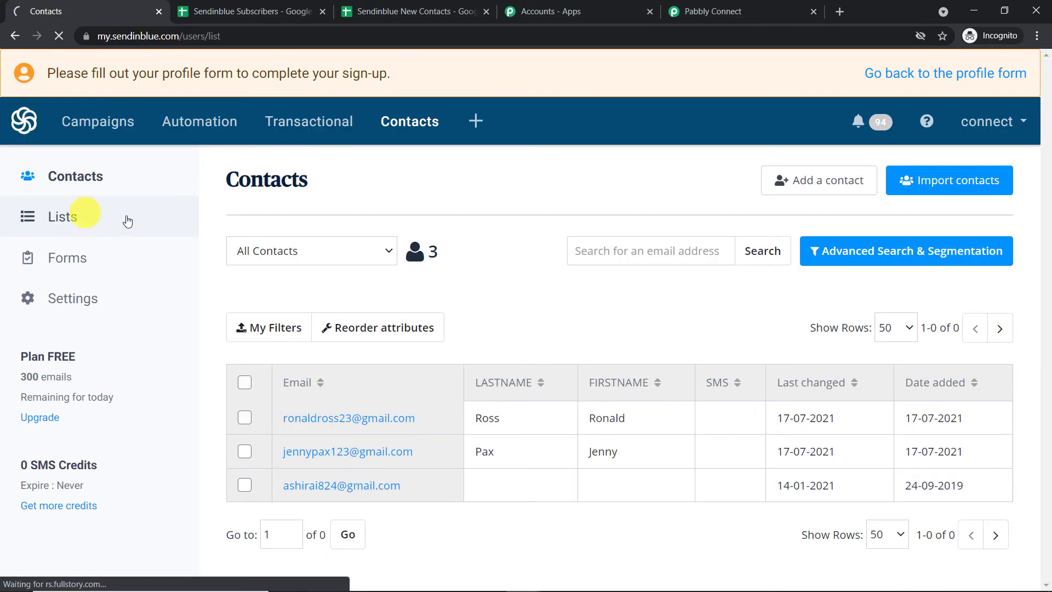
left_click(82, 214)
scroll(576, 282, "down", 2)
scroll(427, 366, "down", 5)
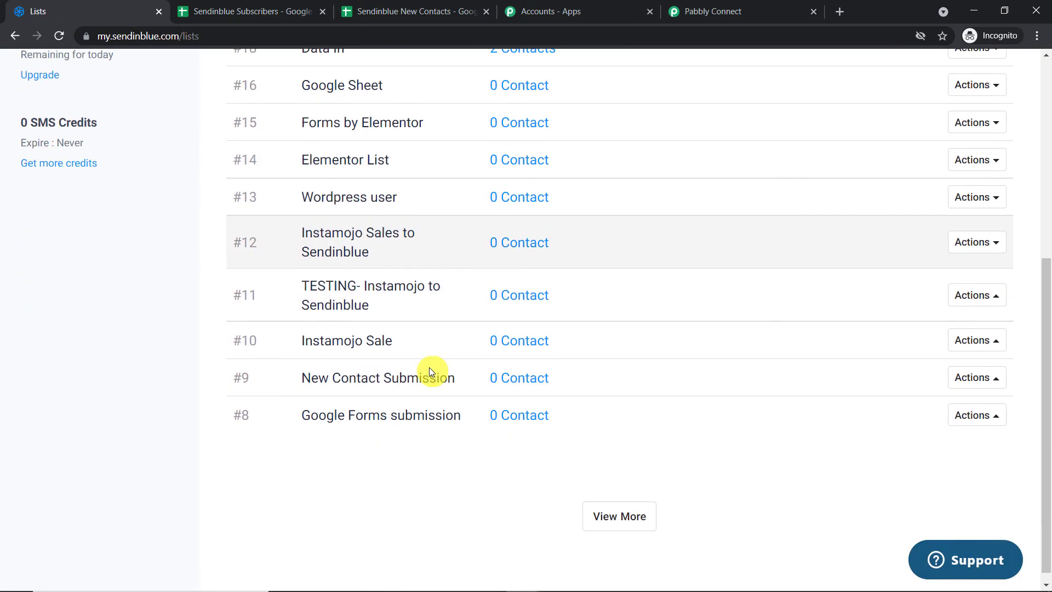
scroll(431, 372, "up", 5)
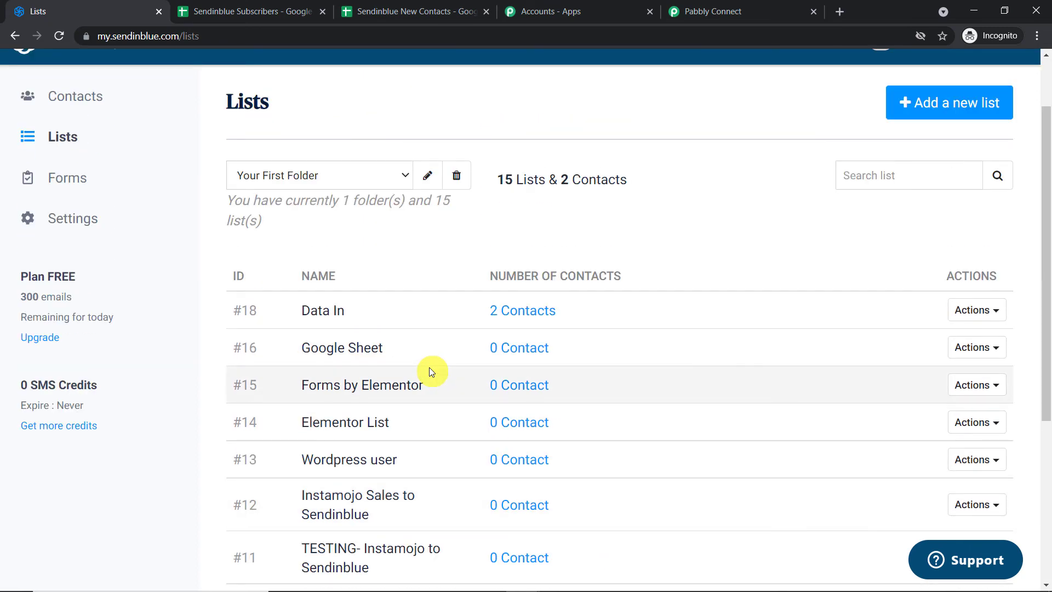
left_click(713, 11)
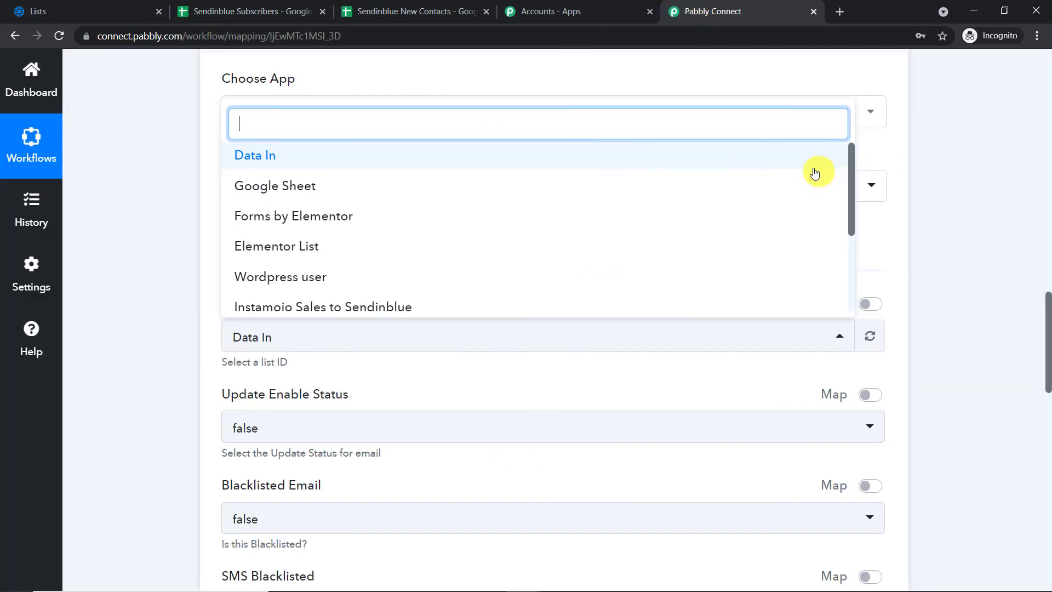
left_click(32, 10)
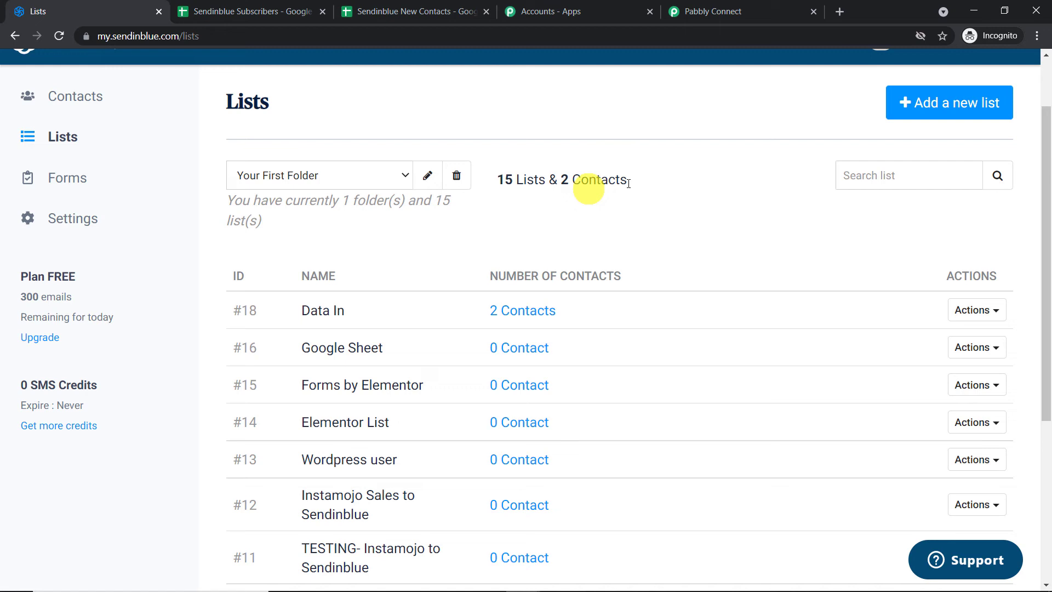
Create a new empty Sendinblue contact list named 'Data 101'
left_click(920, 117)
left_click(259, 335)
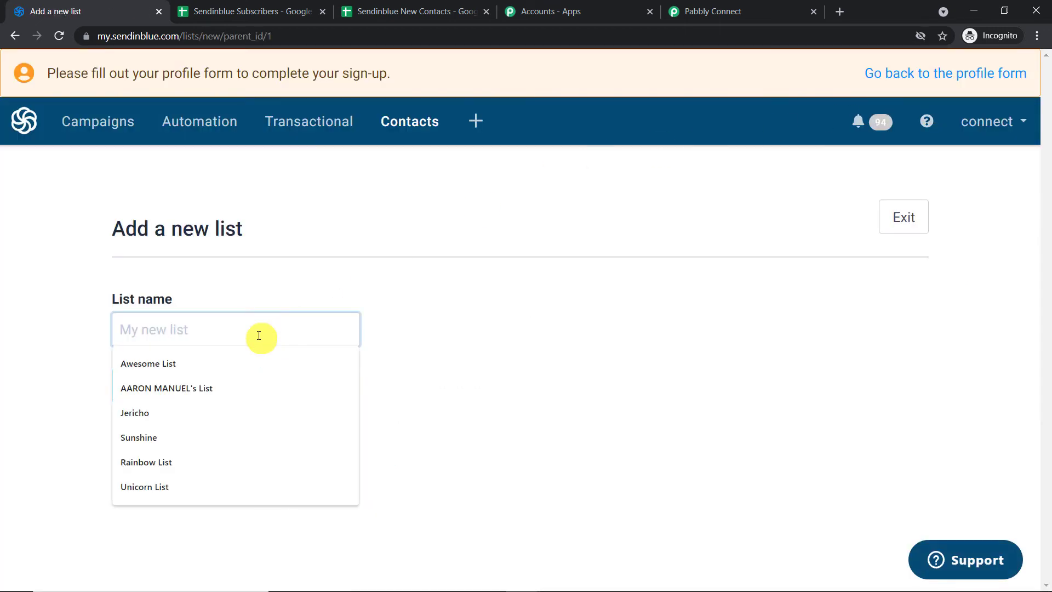
type("Data 101")
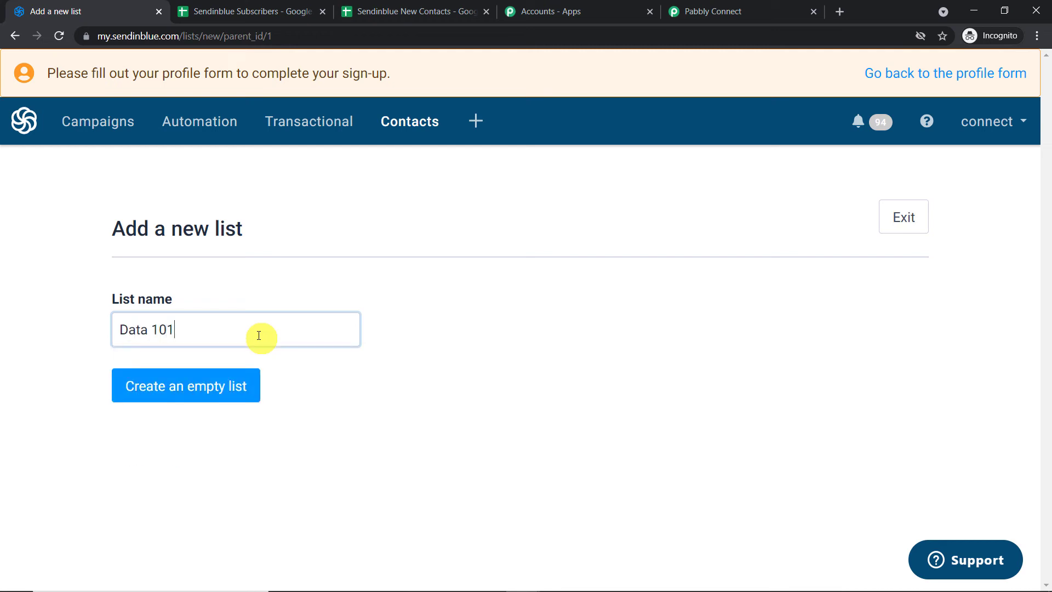
left_click(223, 393)
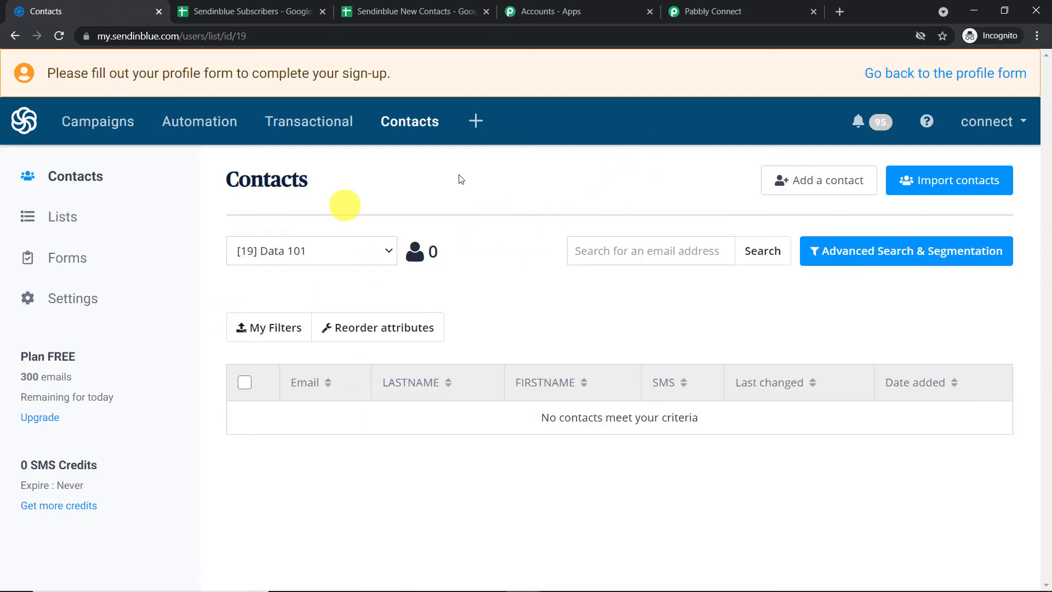
left_click(710, 4)
left_click(956, 208)
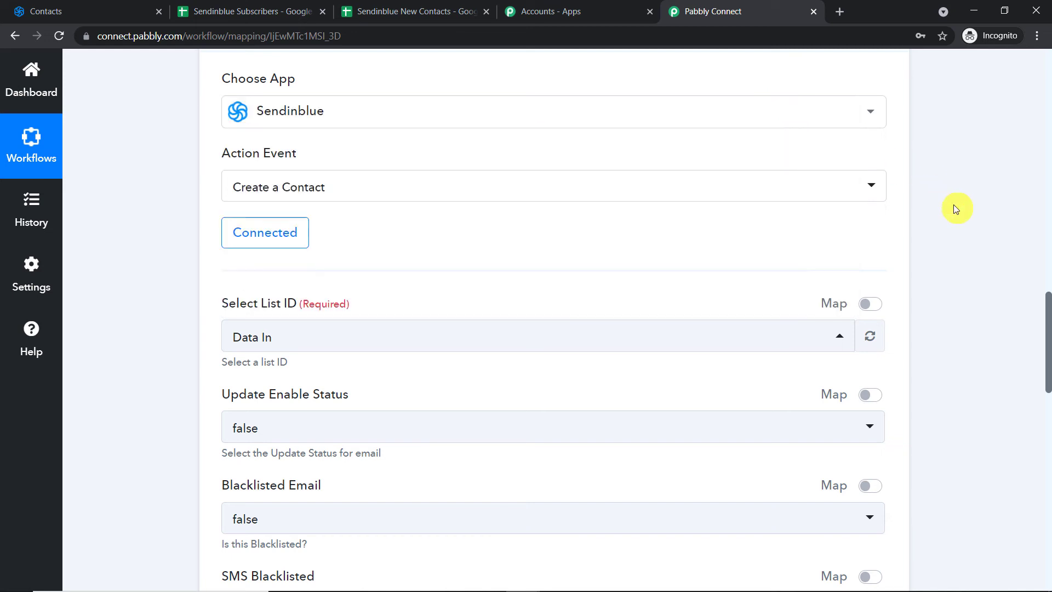
Refresh the Sendinblue lists and set the Create a Contact list ID to Data 101
left_click(872, 337)
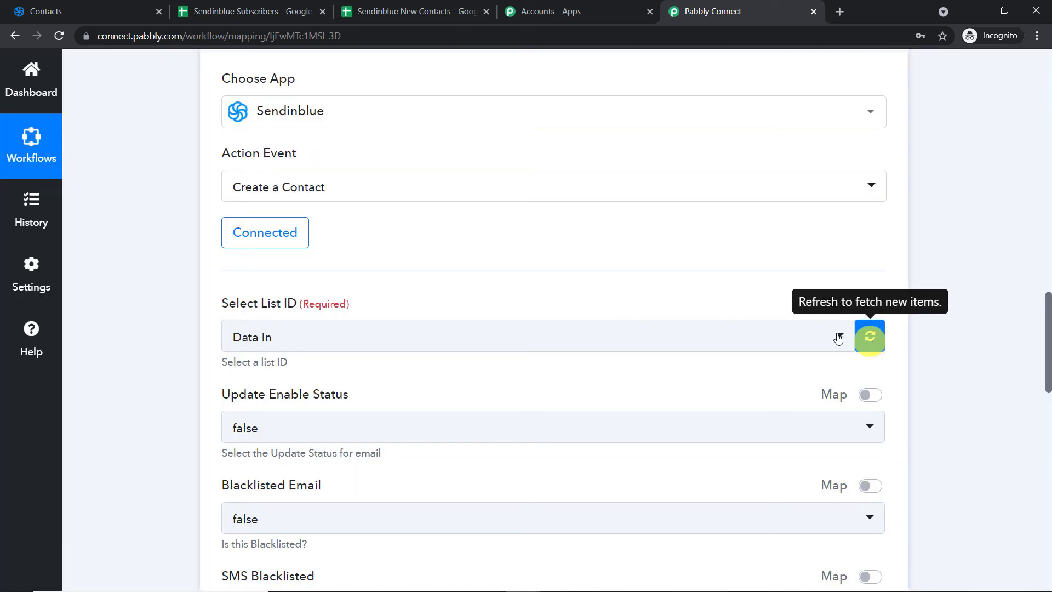
left_click(782, 336)
left_click(416, 165)
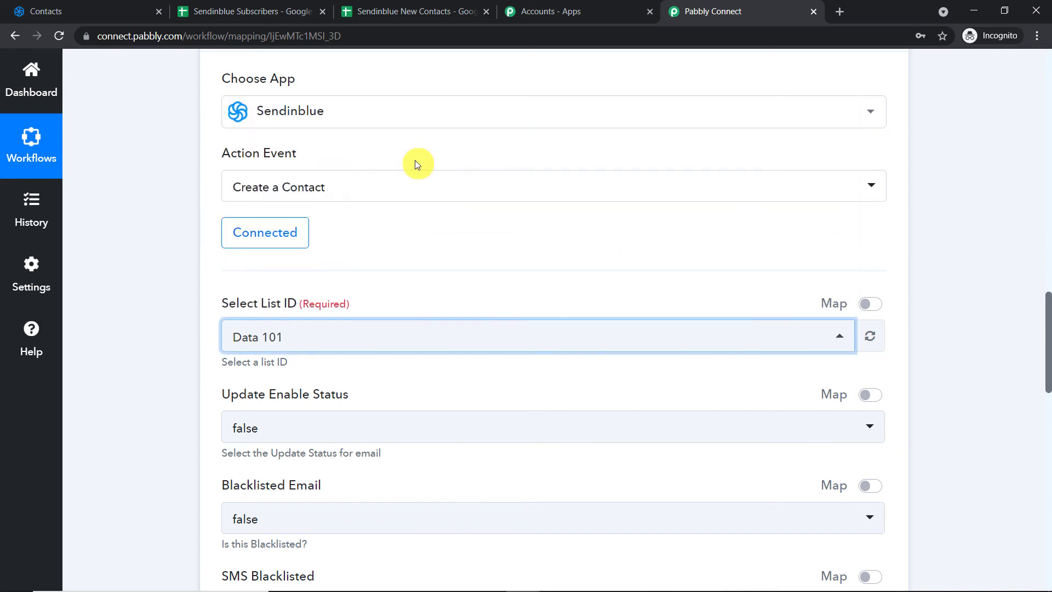
scroll(964, 208, "down", 1)
scroll(964, 211, "down", 1)
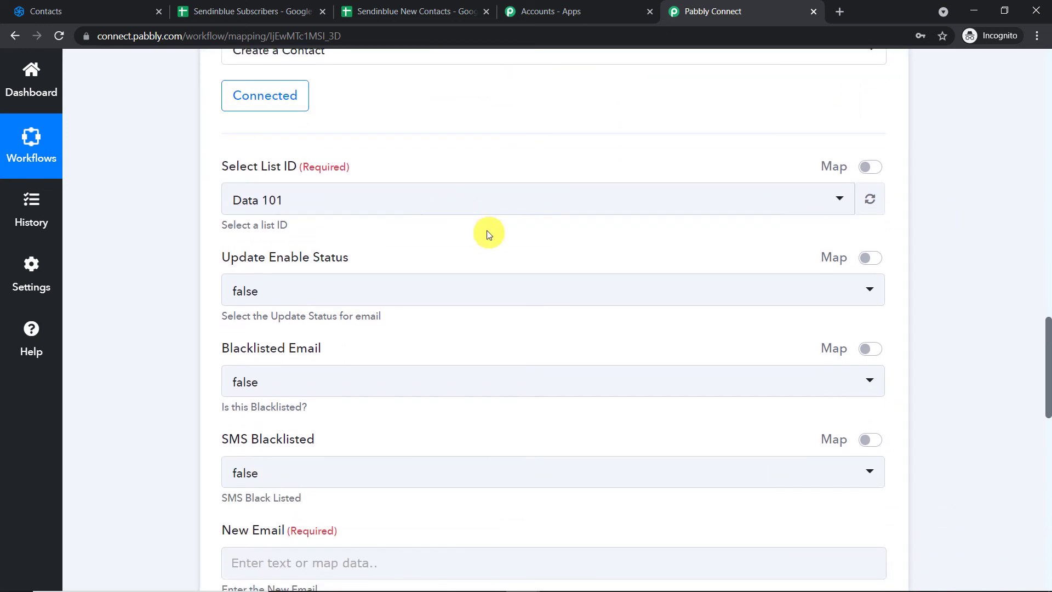
scroll(487, 231, "down", 4)
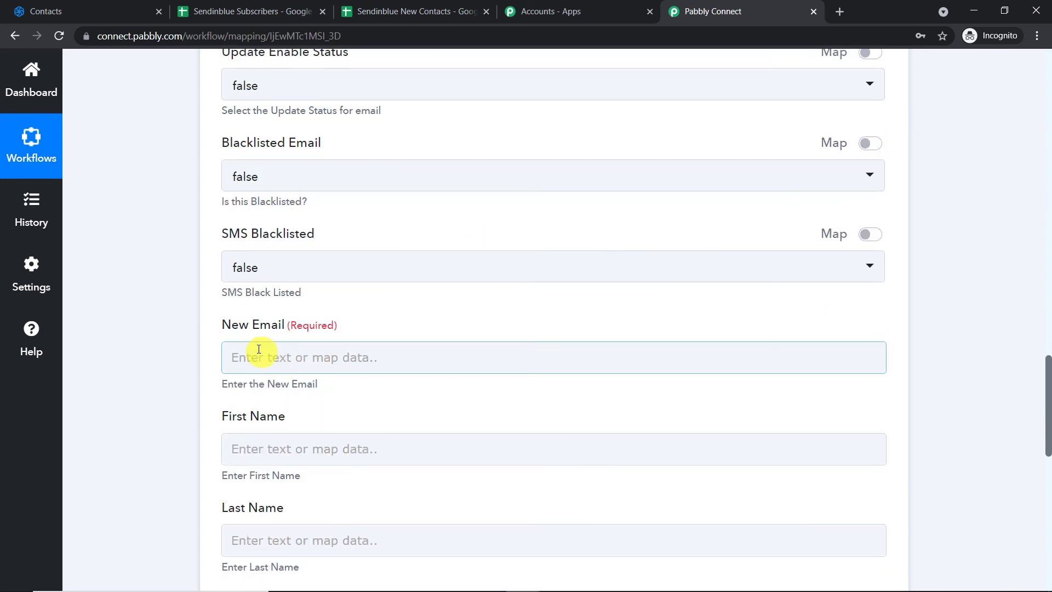
scroll(260, 345, "up", 1)
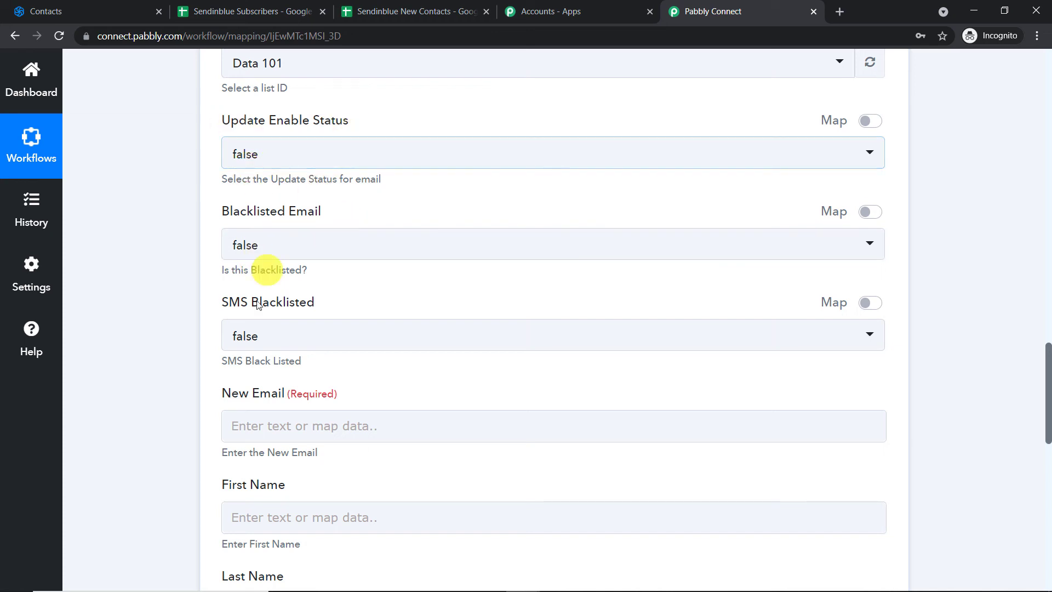
Map the Google Sheets row's Email value into the New Email field
scroll(262, 346, "down", 2)
scroll(262, 345, "down", 2)
left_click(298, 214)
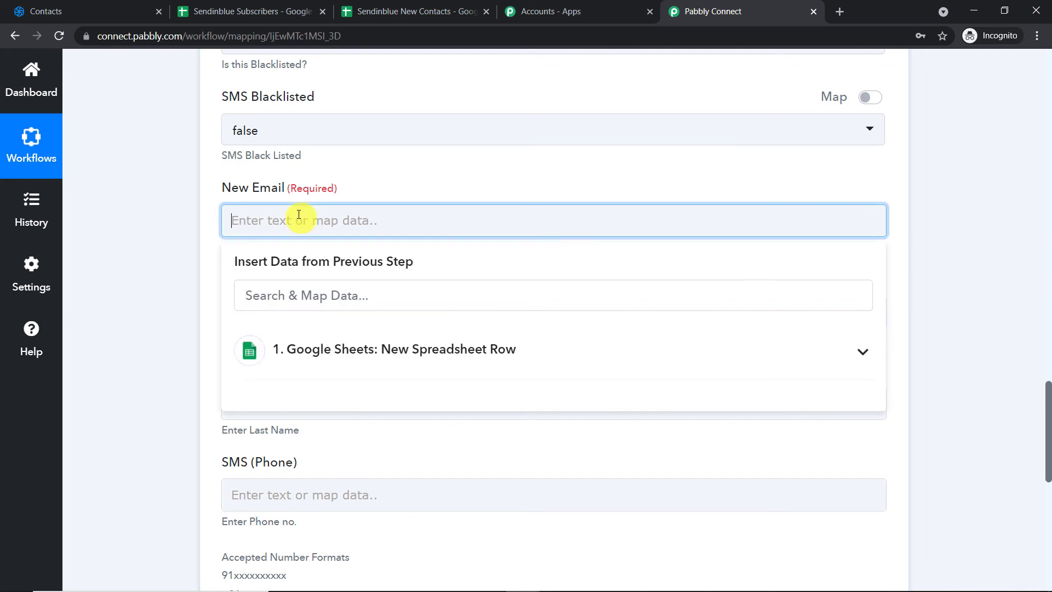
left_click(330, 346)
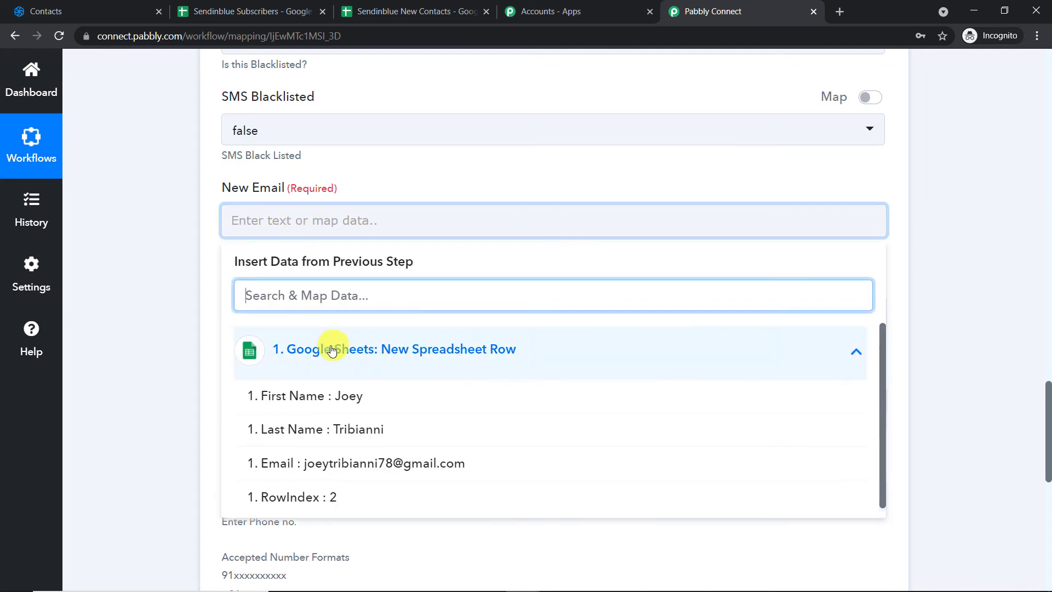
left_click(395, 463)
left_click(917, 264)
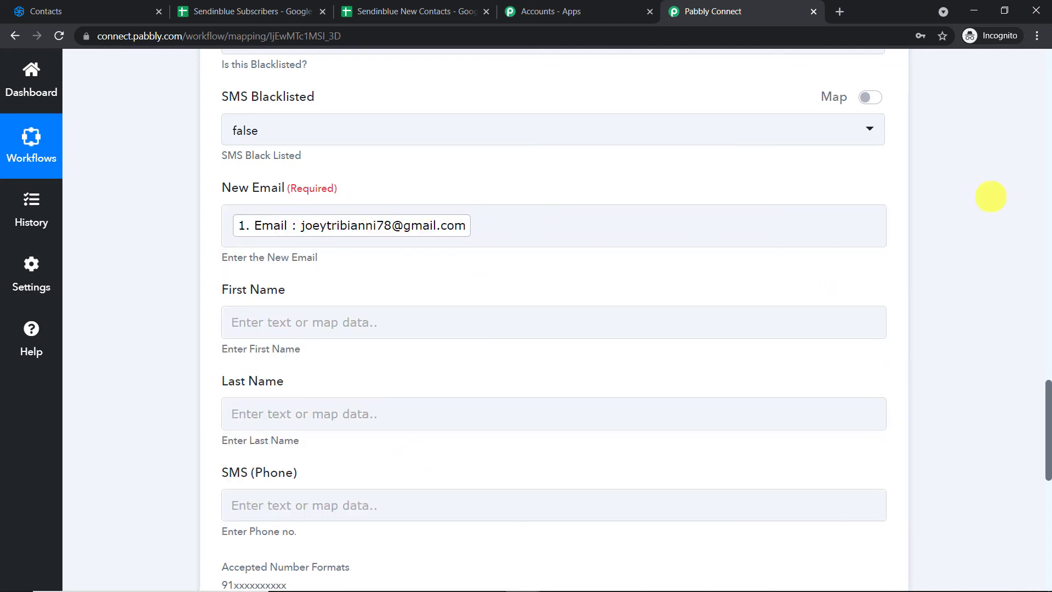
scroll(1041, 200, "up", 7)
scroll(1047, 201, "up", 10)
left_click_drag(756, 237, 291, 240)
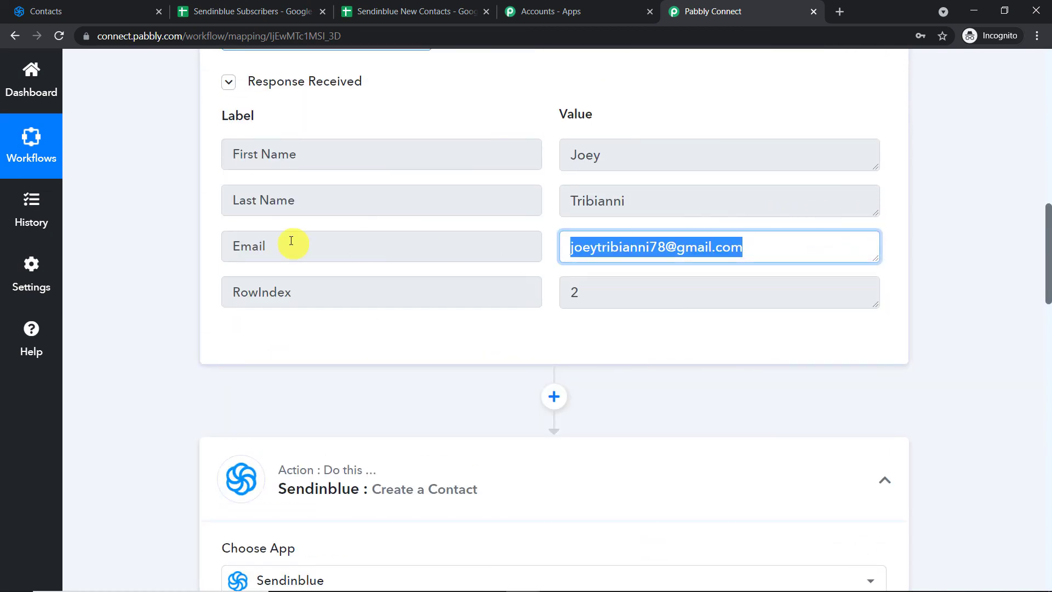
scroll(883, 263, "down", 9)
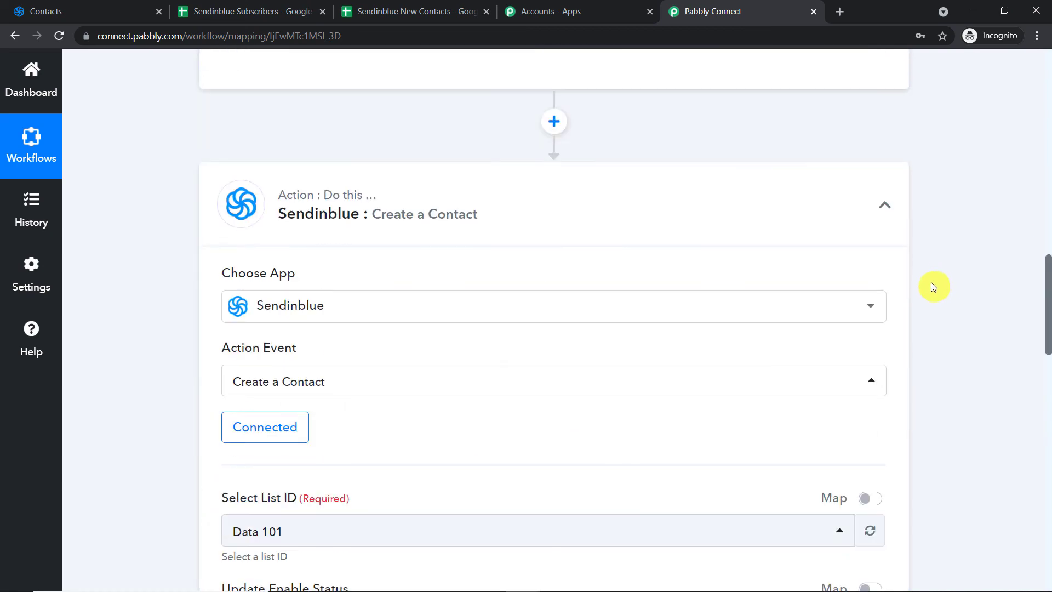
scroll(921, 288, "down", 8)
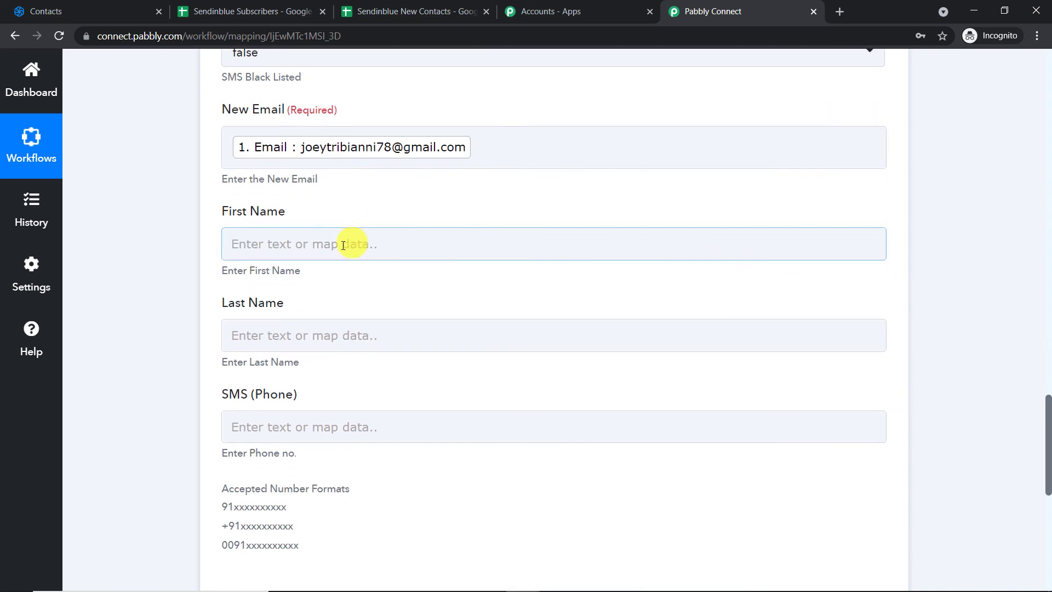
Map the sheet's First Name and Last Name values into the contact's name fields
left_click(343, 245)
left_click(364, 383)
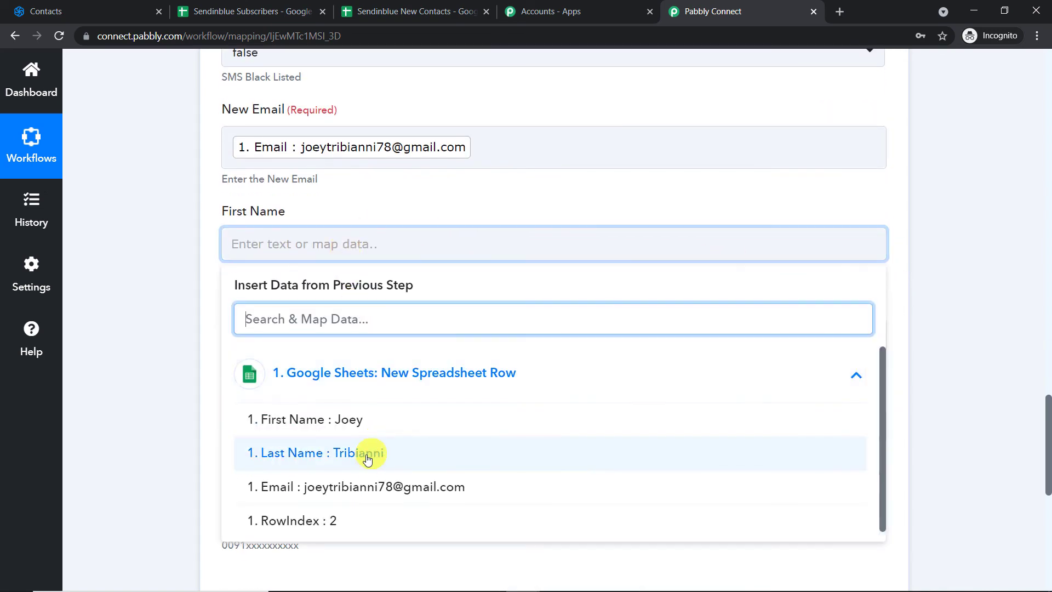
left_click(367, 434)
left_click(478, 206)
scroll(383, 198, "down", 4)
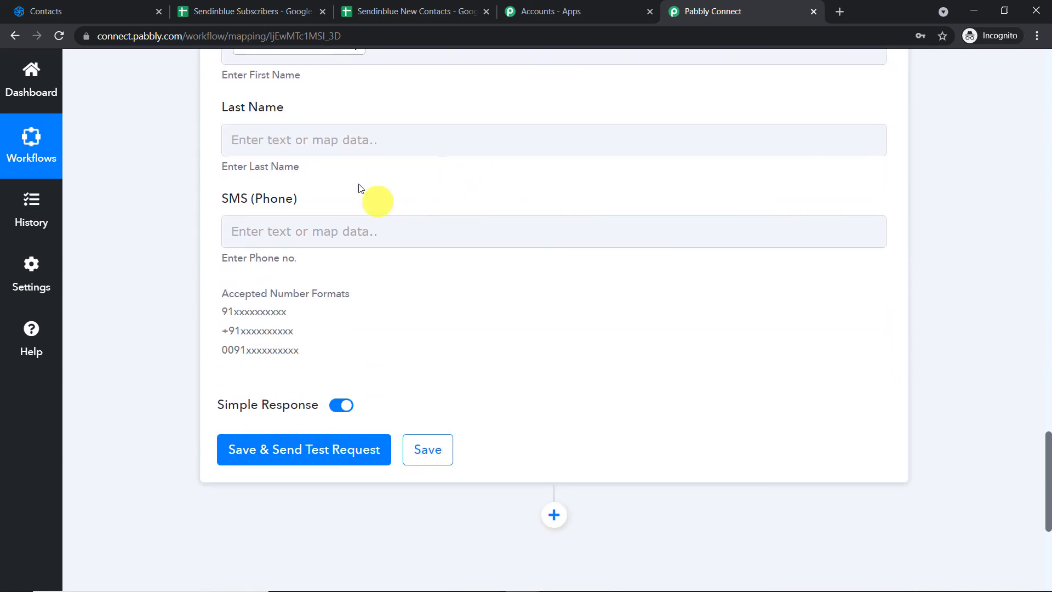
left_click(333, 140)
left_click(347, 267)
left_click(367, 345)
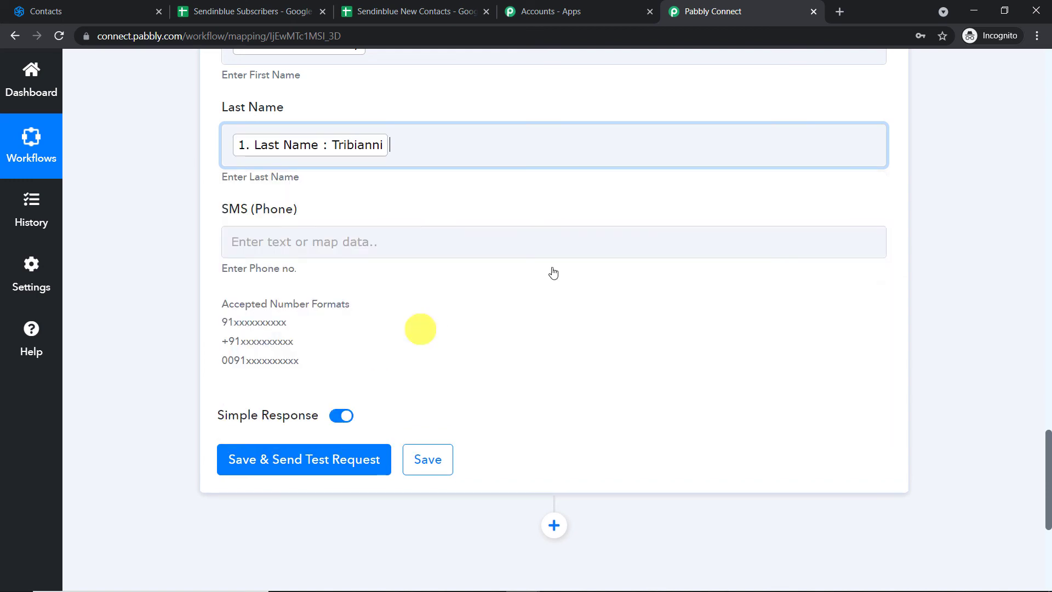
left_click(999, 170)
scroll(958, 183, "up", 3)
Save the action and send a test contact, which returns Id 102
left_click(337, 368)
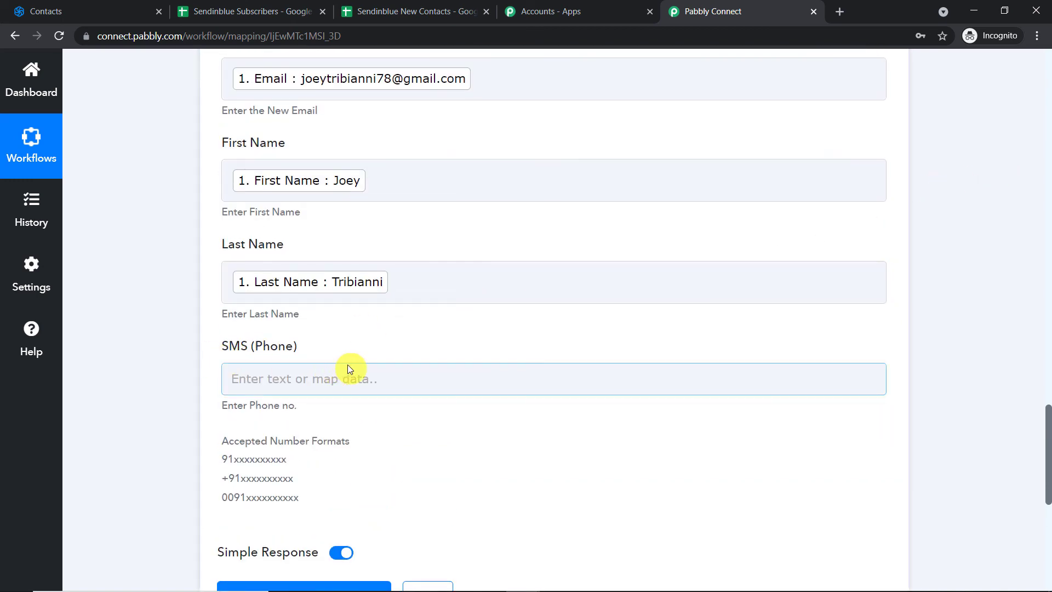
scroll(377, 343, "down", 5)
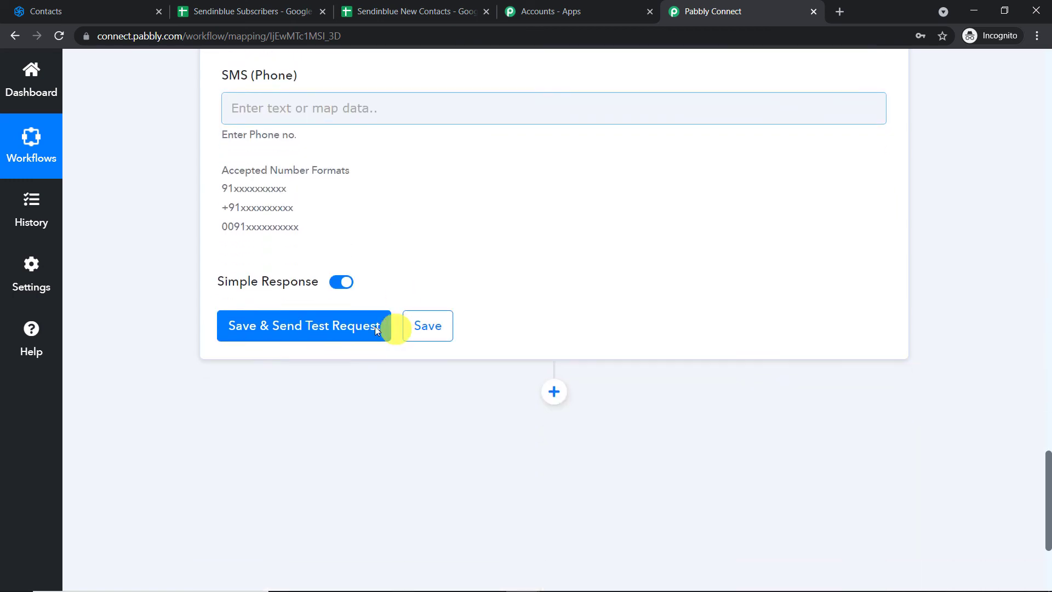
left_click(284, 325)
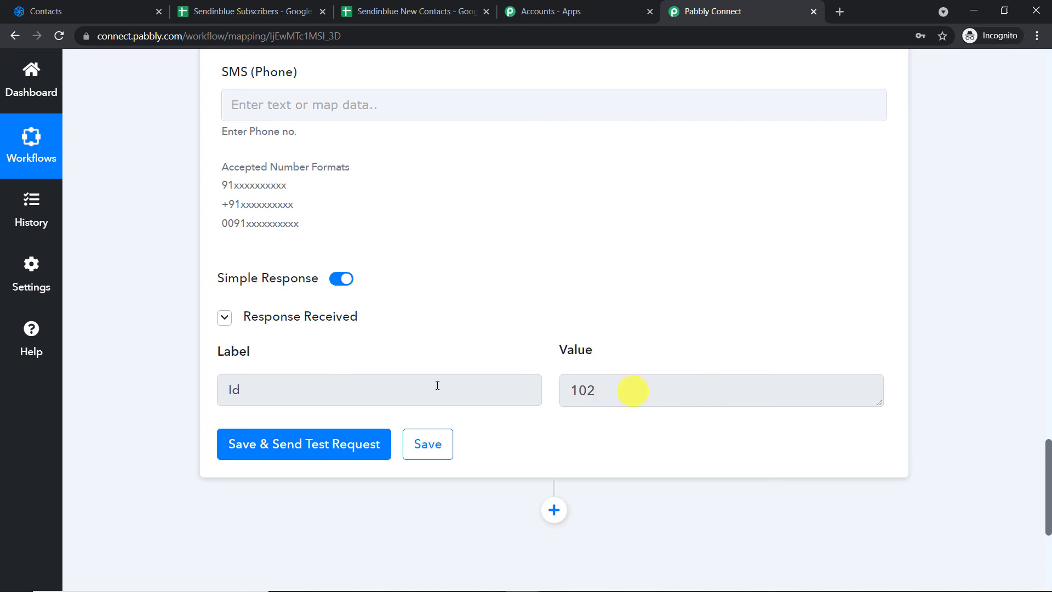
left_click(88, 6)
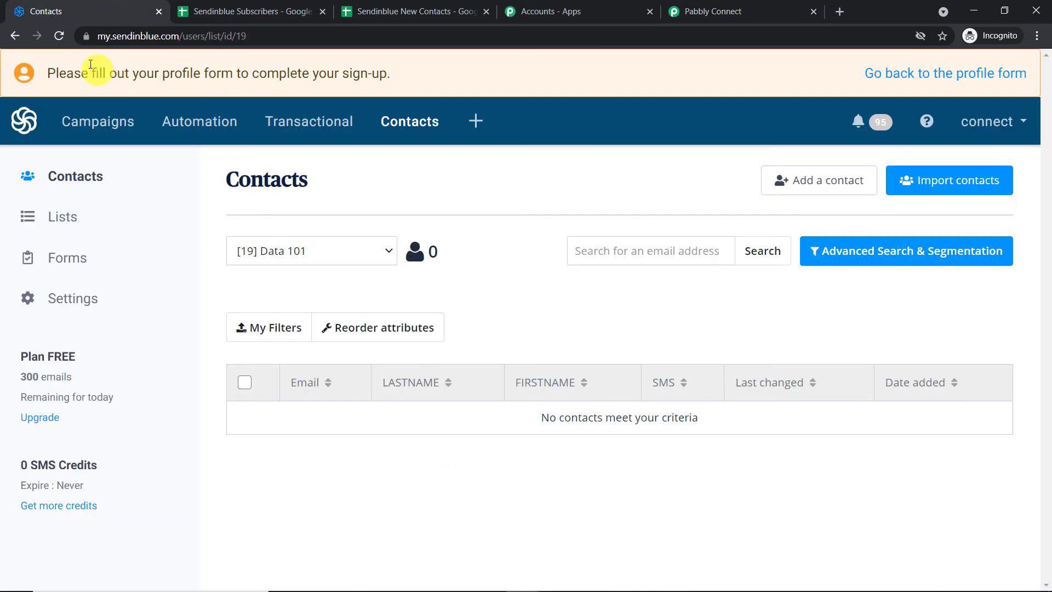
Reload Sendinblue's Data 101 list to confirm the one new test contact
left_click(58, 38)
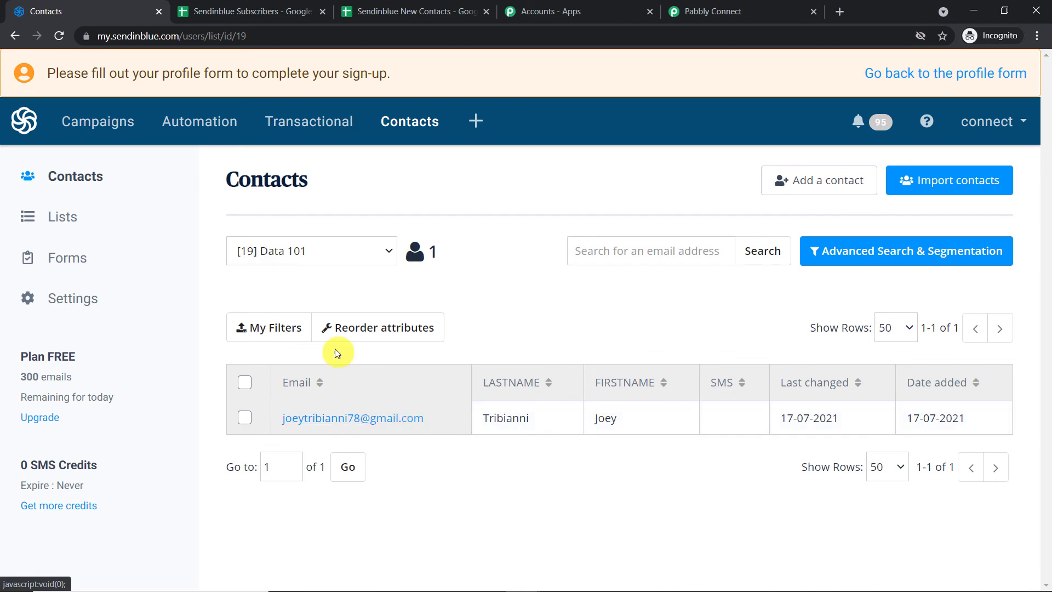
left_click(729, 10)
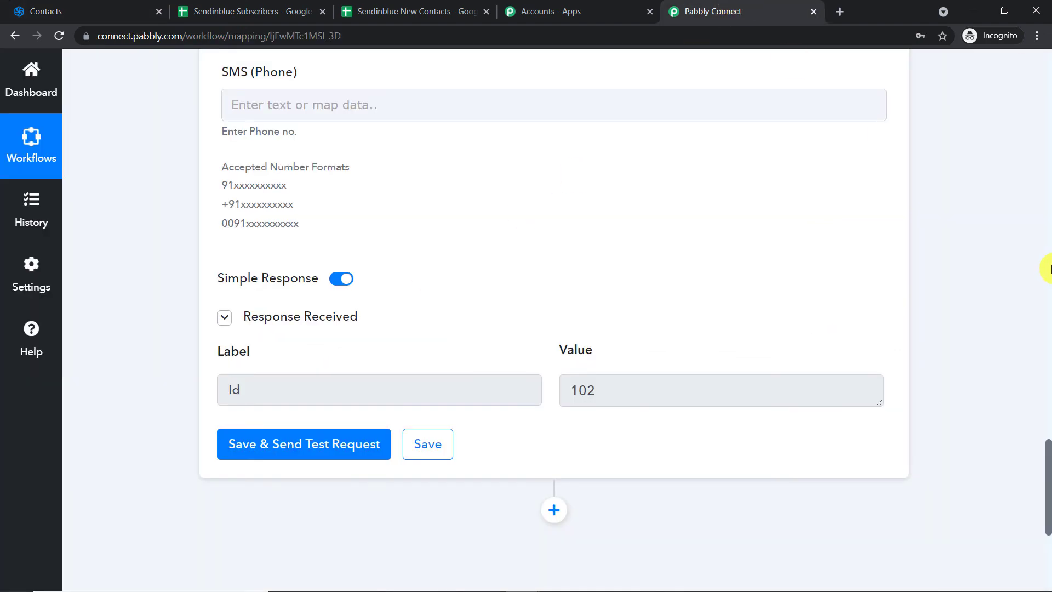
Collapse the Google Sheets New Spreadsheet Row trigger card above the Create a Contact action
scroll(1038, 274, "up", 10)
scroll(1049, 268, "up", 15)
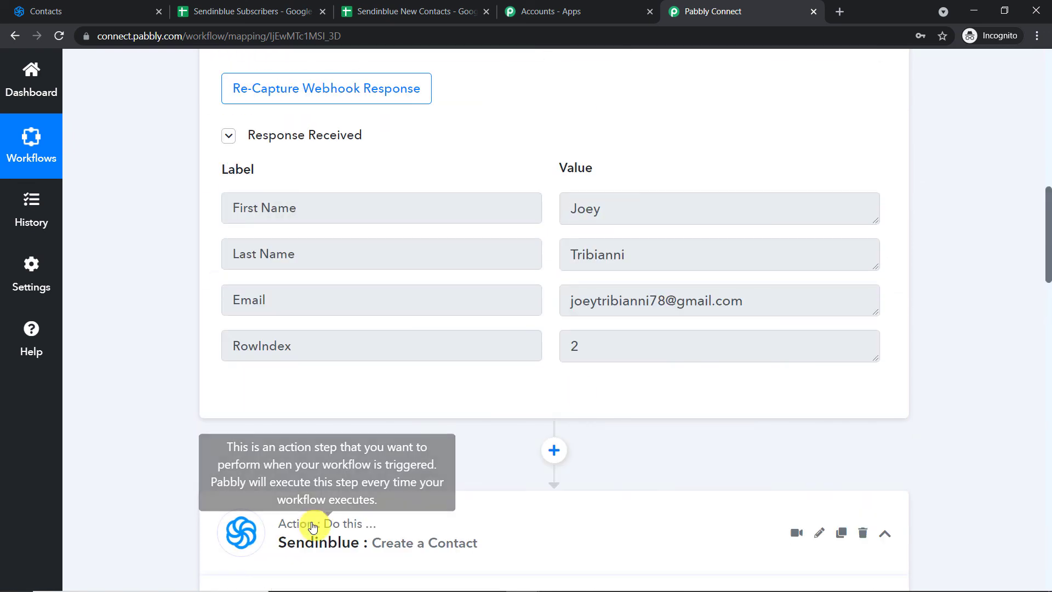
scroll(1049, 211, "up", 10)
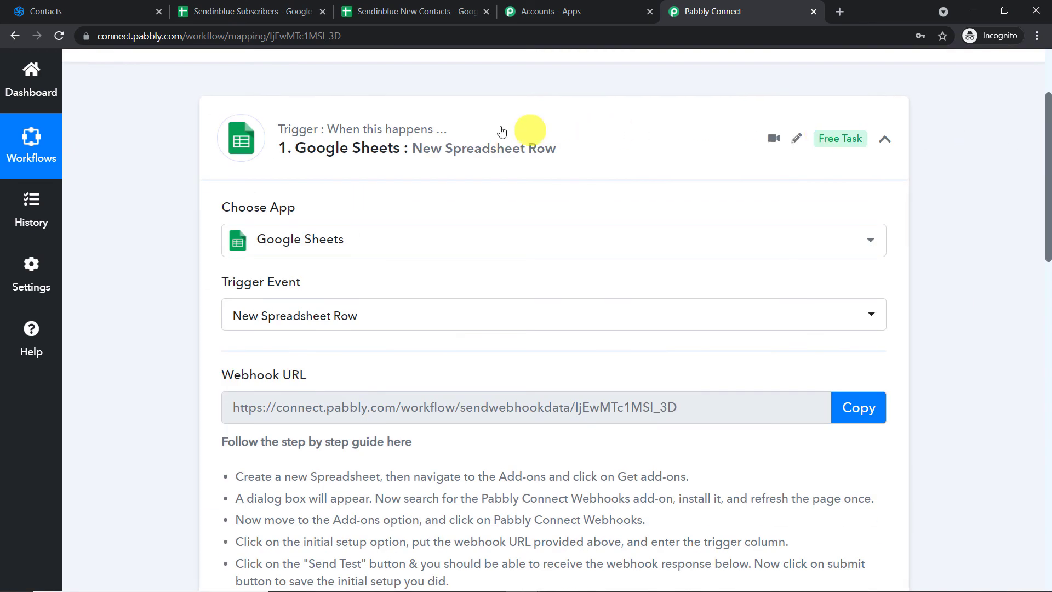
left_click(502, 131)
scroll(1047, 148, "up", 2)
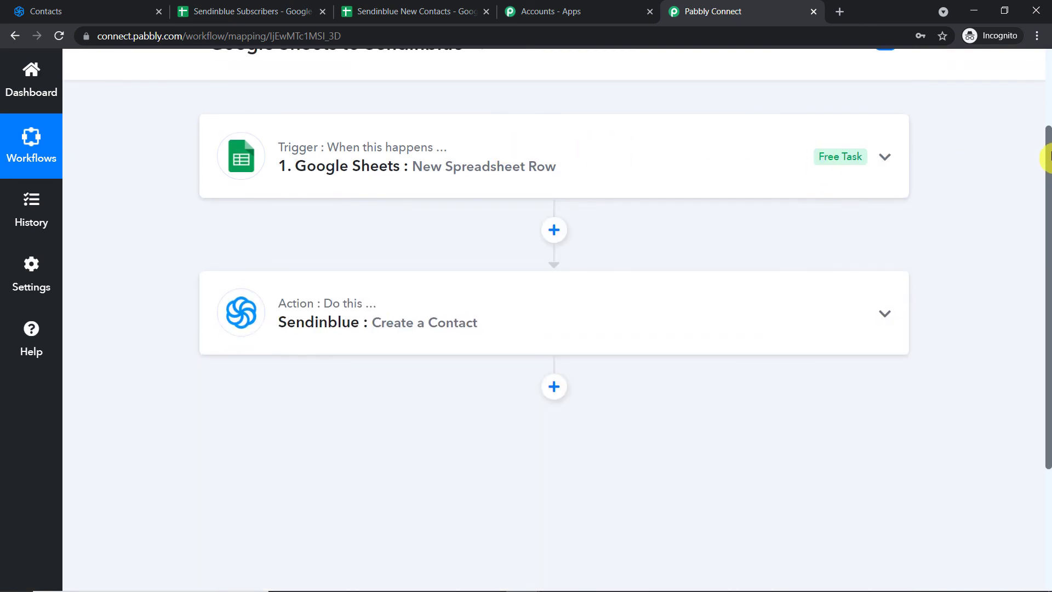
left_click_drag(1051, 150, 1050, 157)
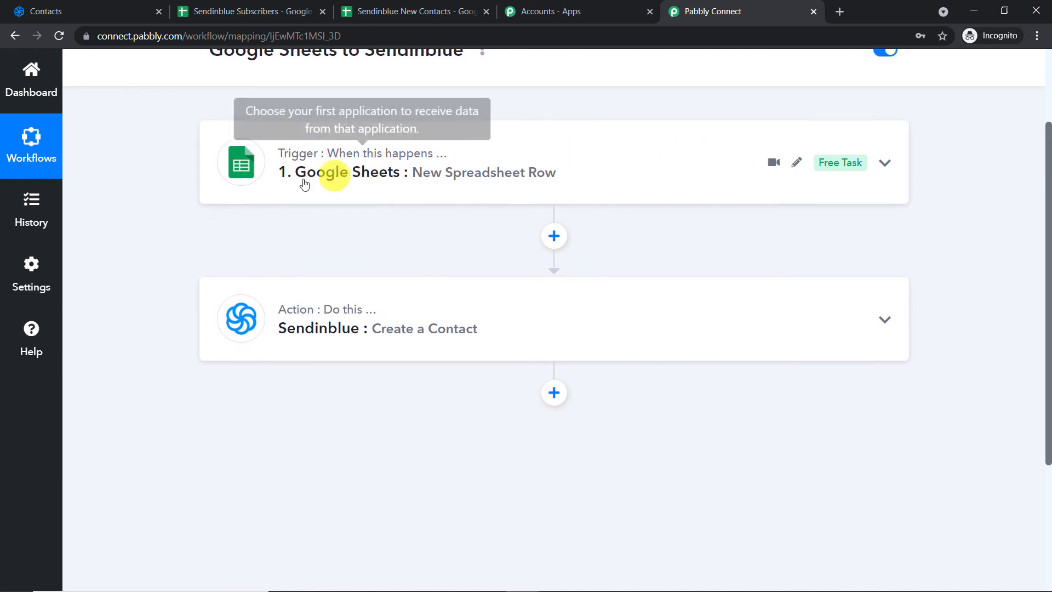